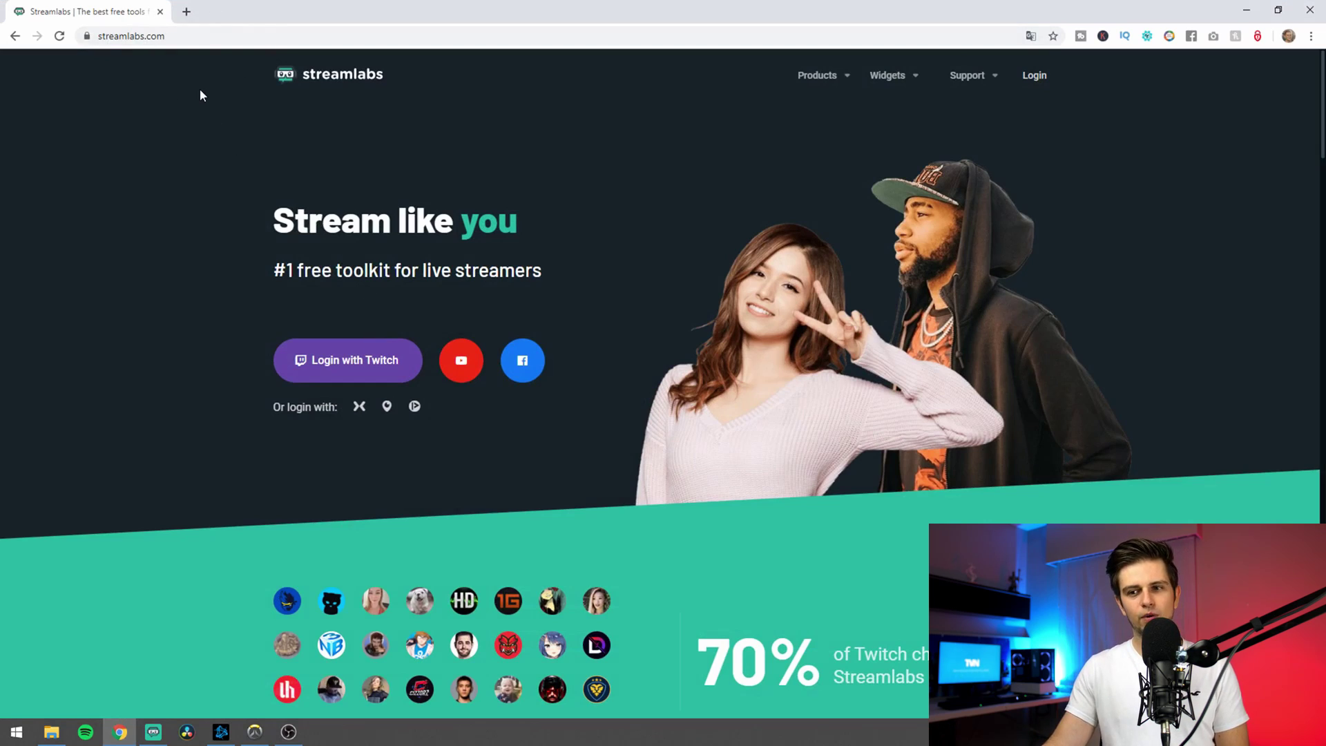
Step: Log in to Streamlabs with Twitch and download the Stream Labels Windows installer
{"action": "left_click", "coordinate": [333, 378]}
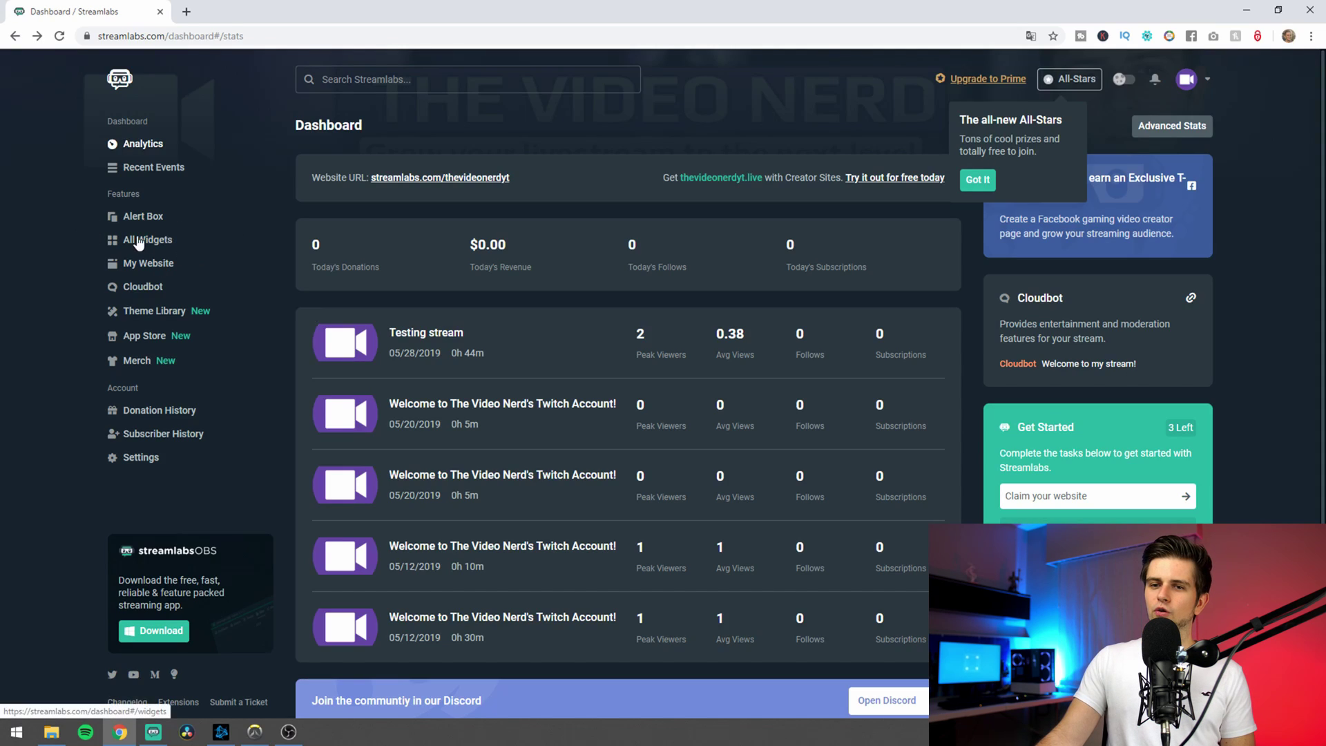
{"action": "left_click", "coordinate": [147, 241]}
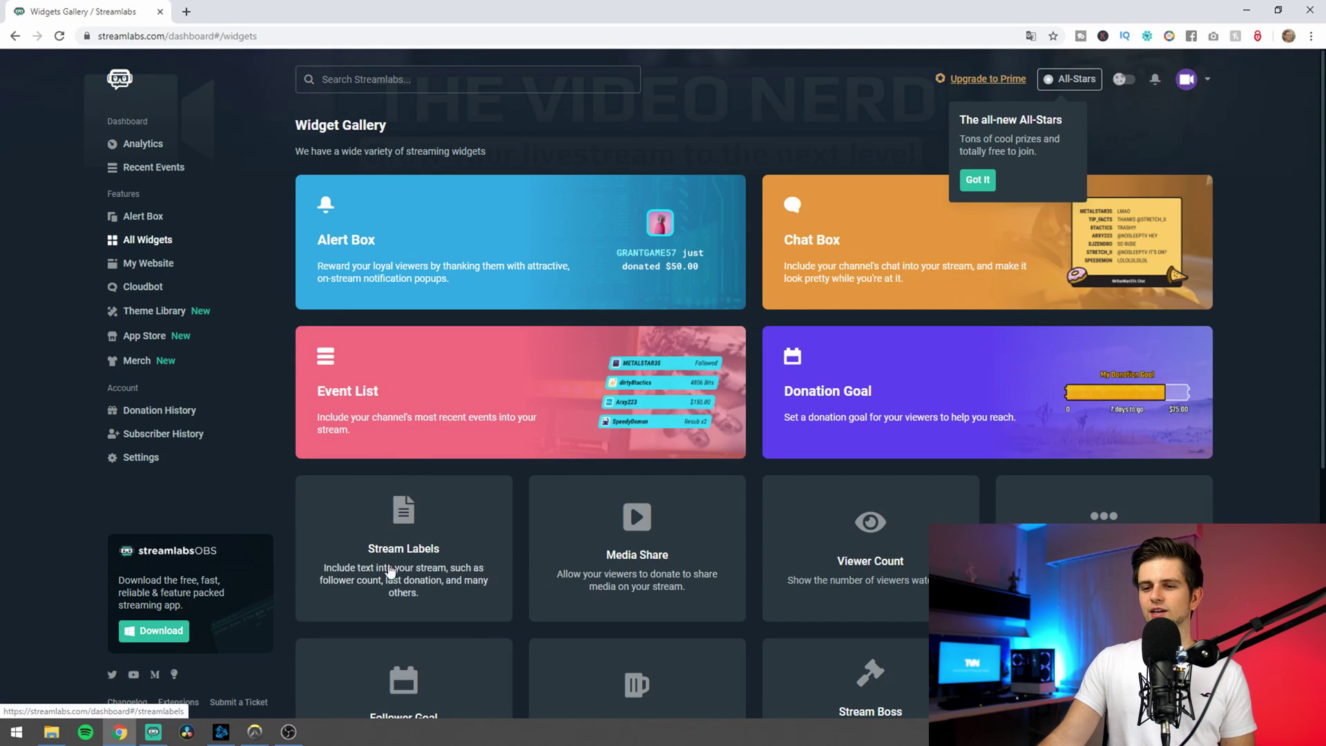
{"action": "left_click", "coordinate": [426, 556]}
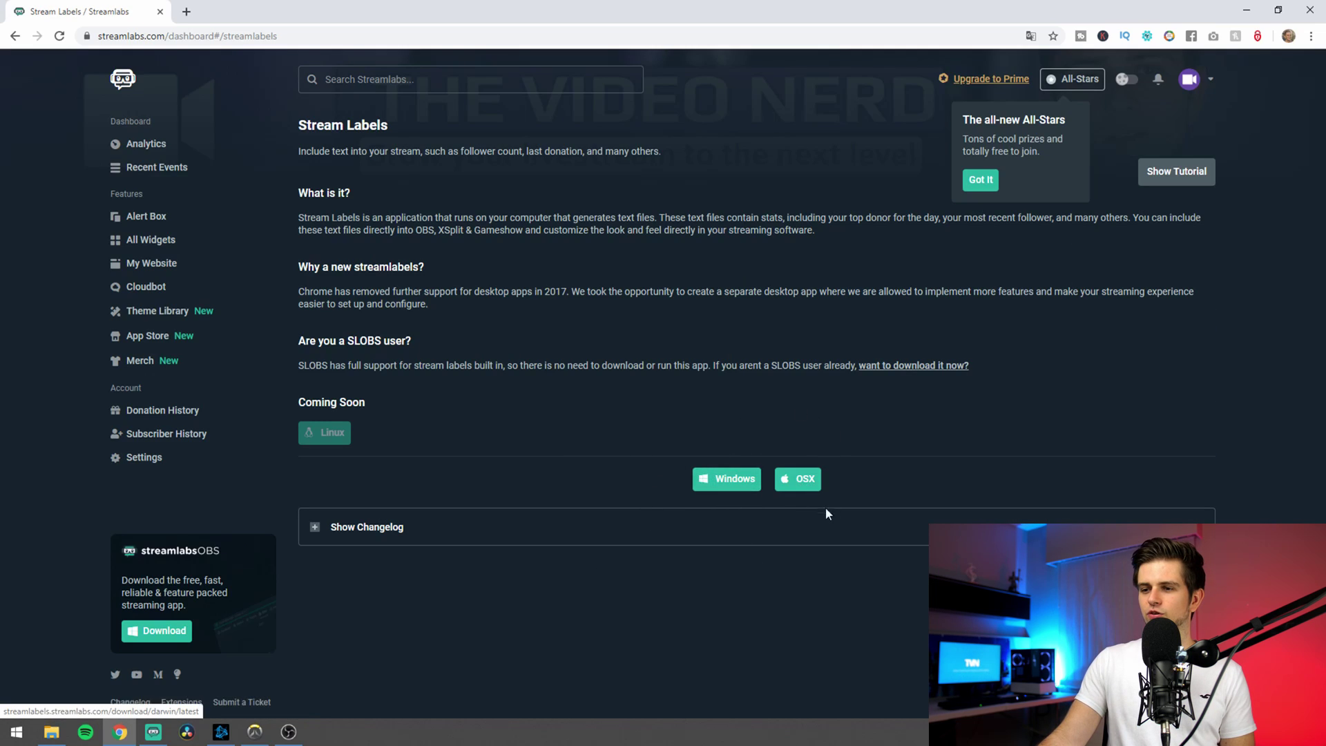
{"action": "left_click", "coordinate": [720, 479]}
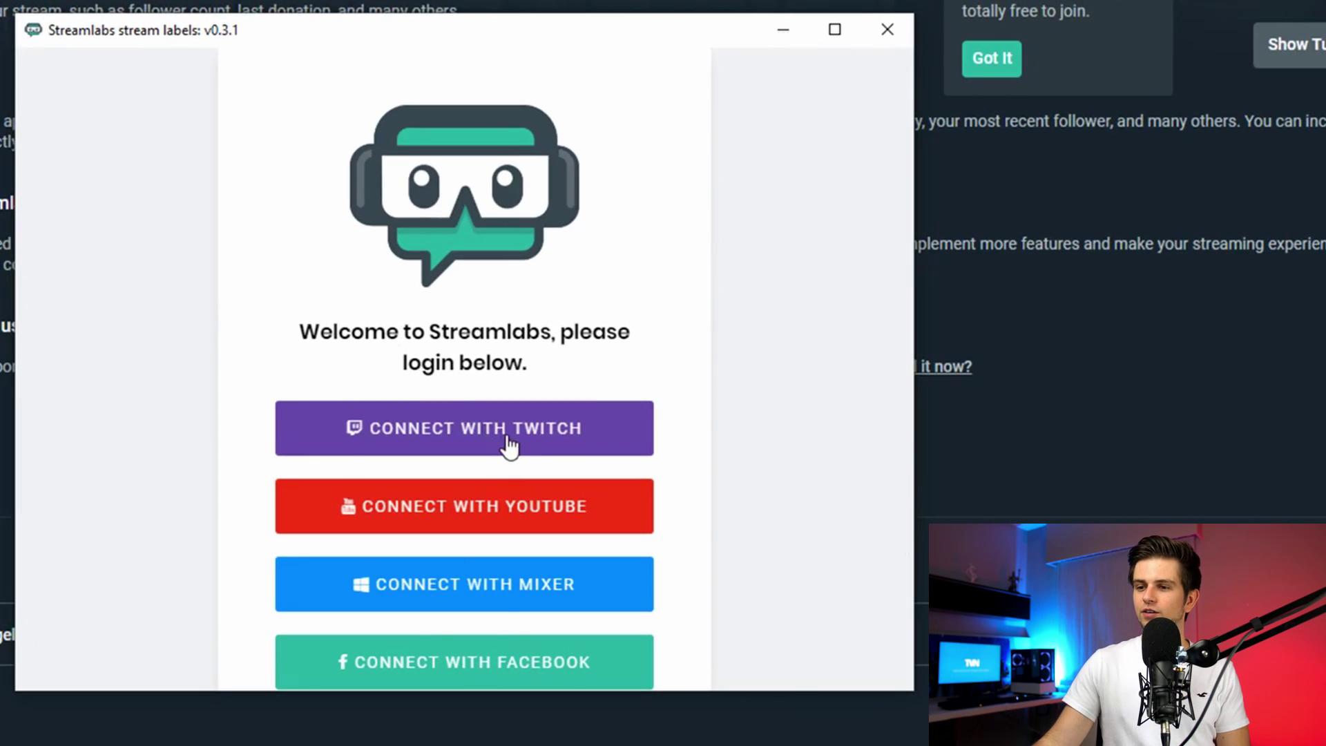
Step: Connect the Stream Labels app to Twitch and enter the account login details
{"action": "left_click", "coordinate": [509, 444]}
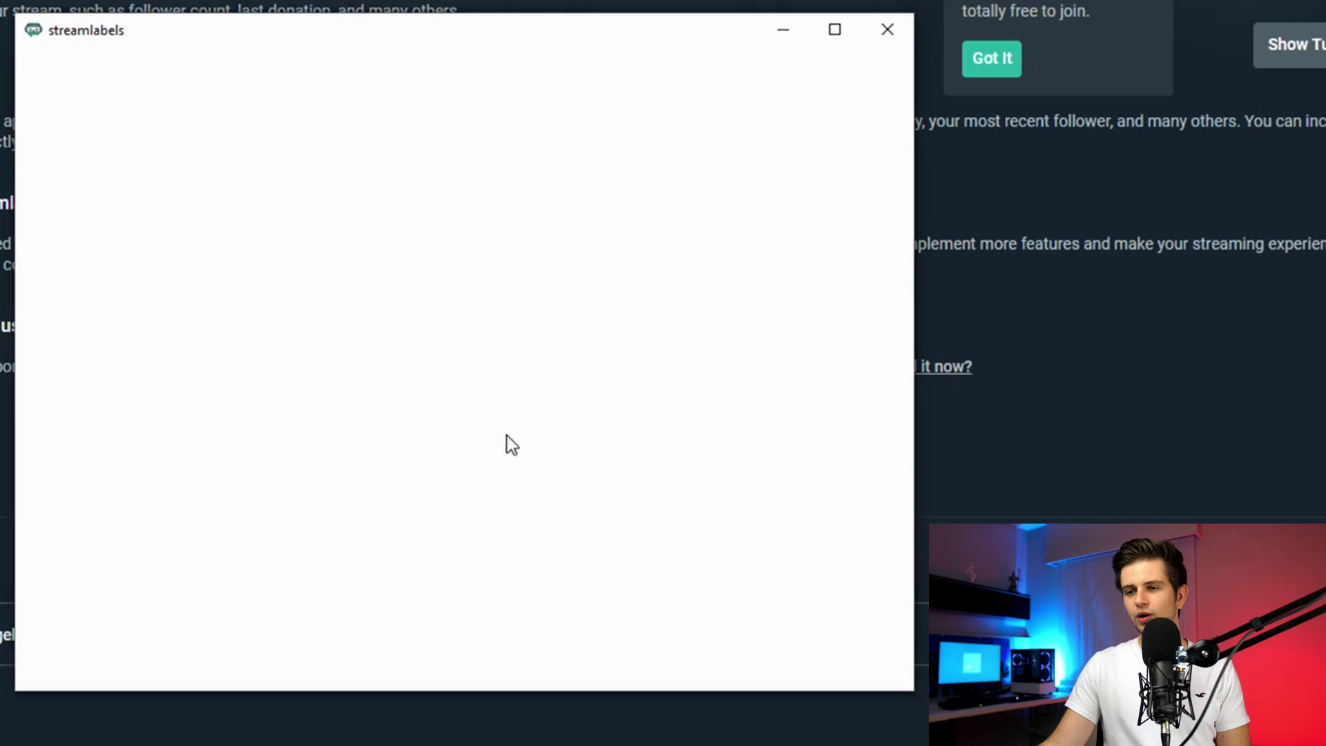
{"action": "type", "text": "th"}
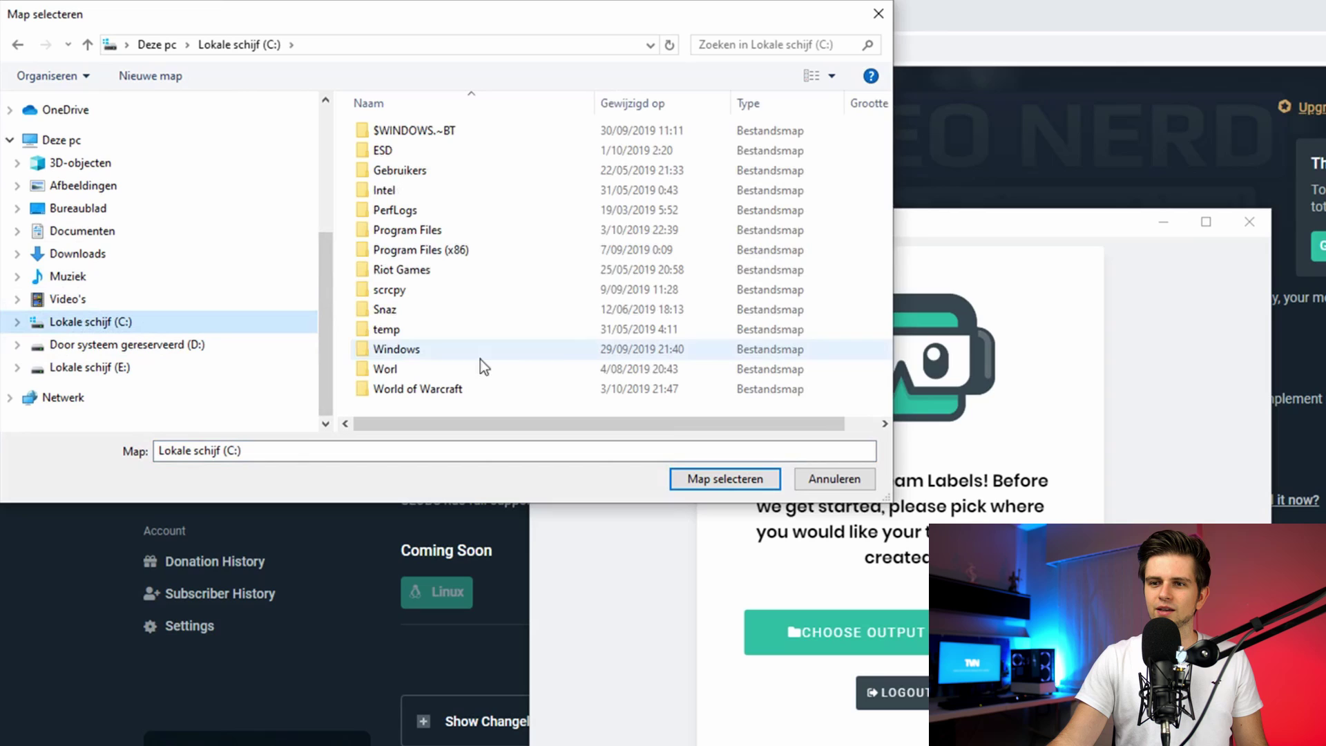
Step: Create a 'stream labels' folder on drive C: and select it as the output directory
{"action": "left_click", "coordinate": [178, 82]}
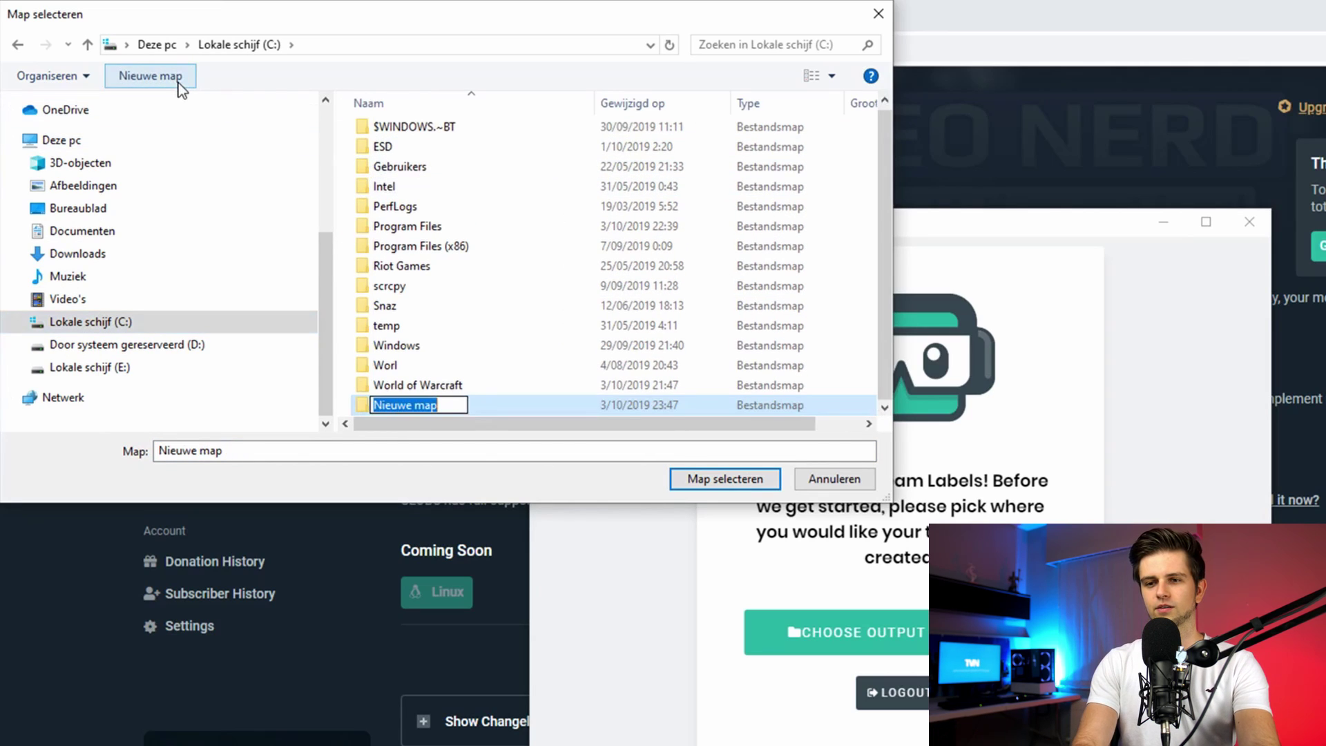
{"action": "type", "text": "stream label"}
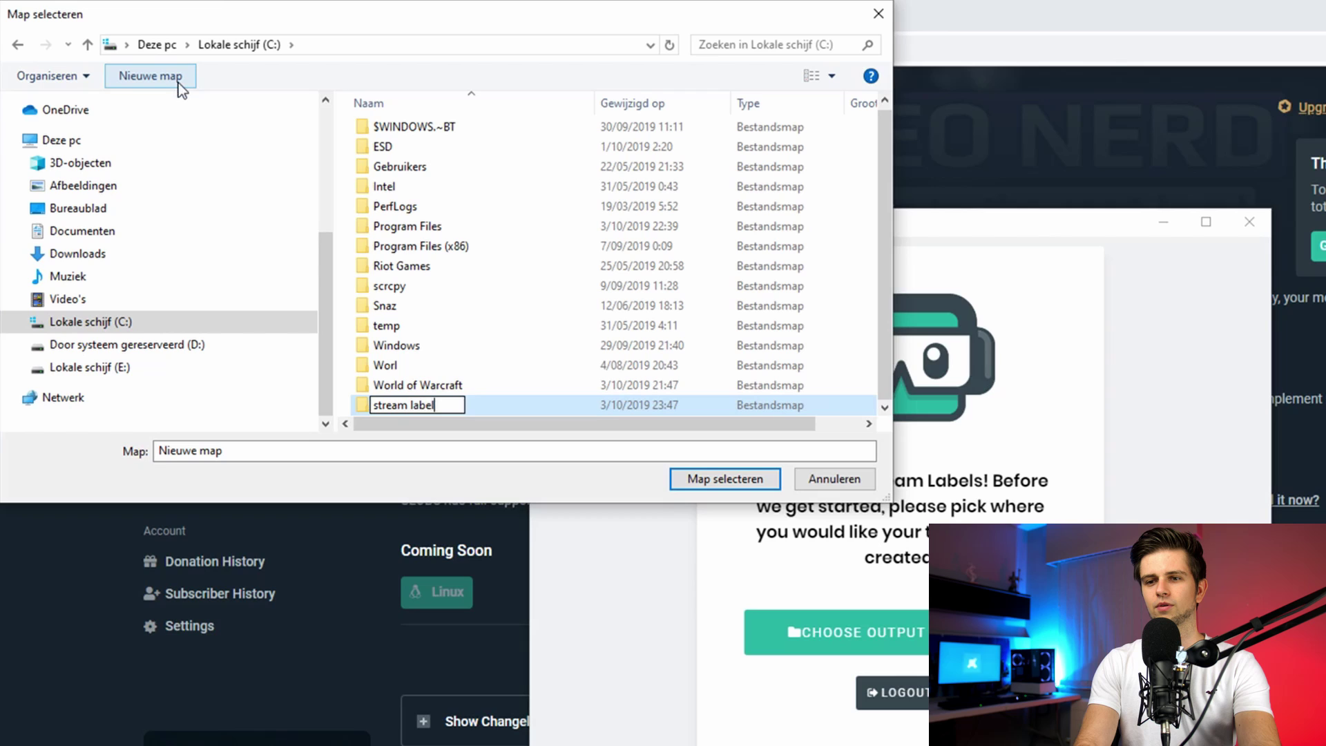
{"action": "type", "text": "s"}
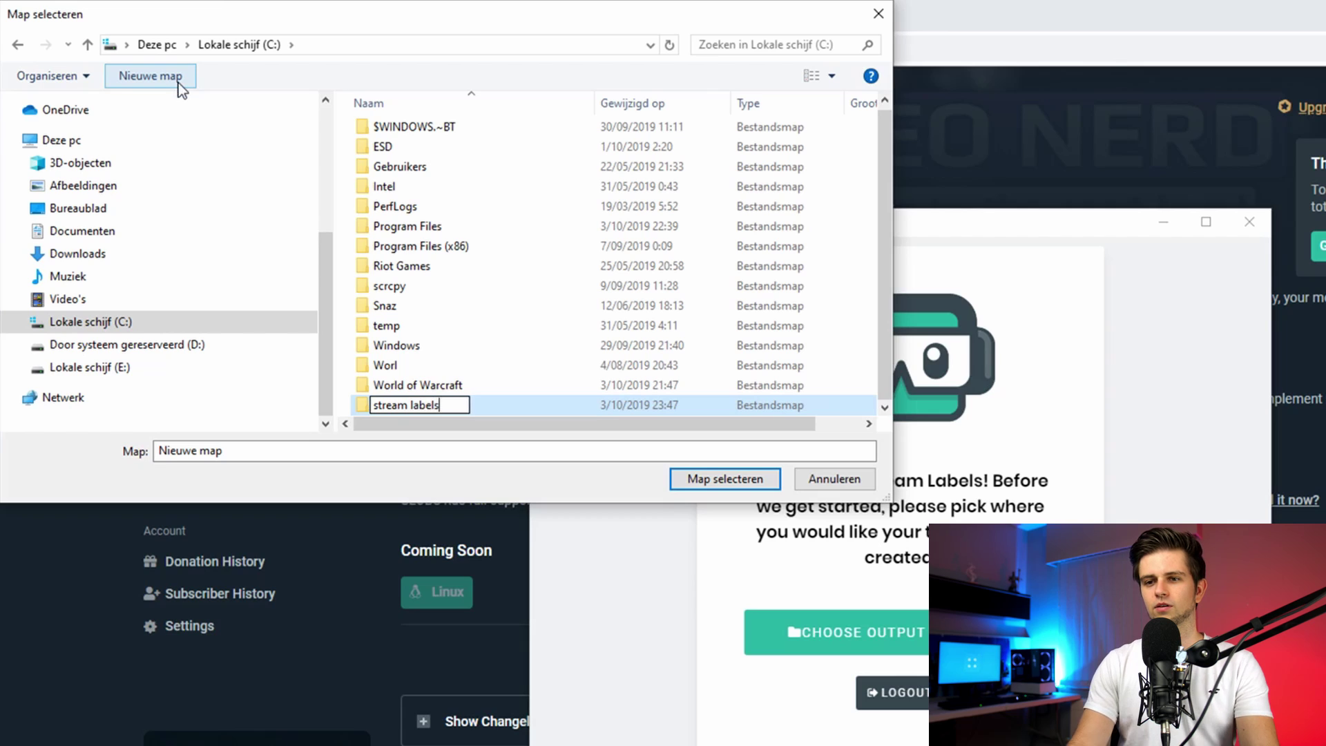
{"action": "key", "text": "Return"}
{"action": "left_click", "coordinate": [727, 479]}
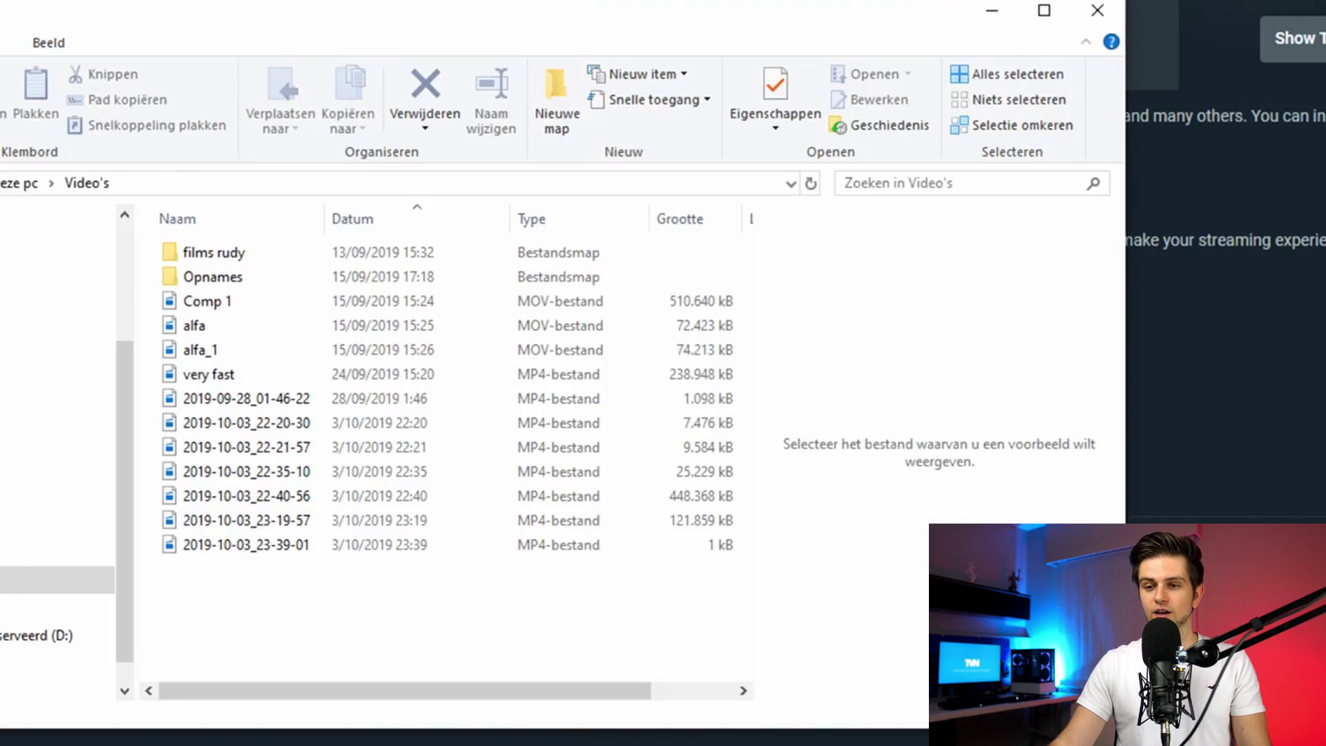
Step: Open C:\stream labels, search it for 'follow', and preview most_recent_follower
{"action": "left_click", "coordinate": [117, 629]}
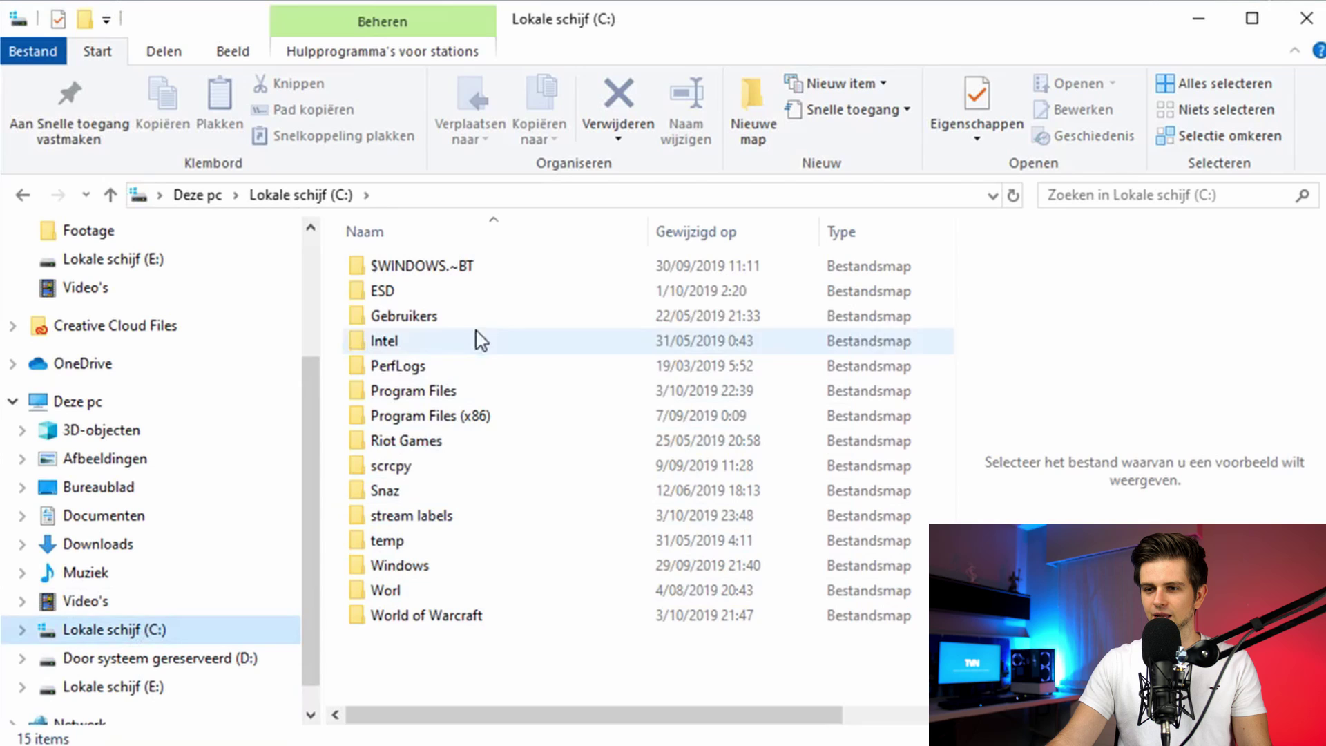
{"action": "double_click", "coordinate": [442, 516]}
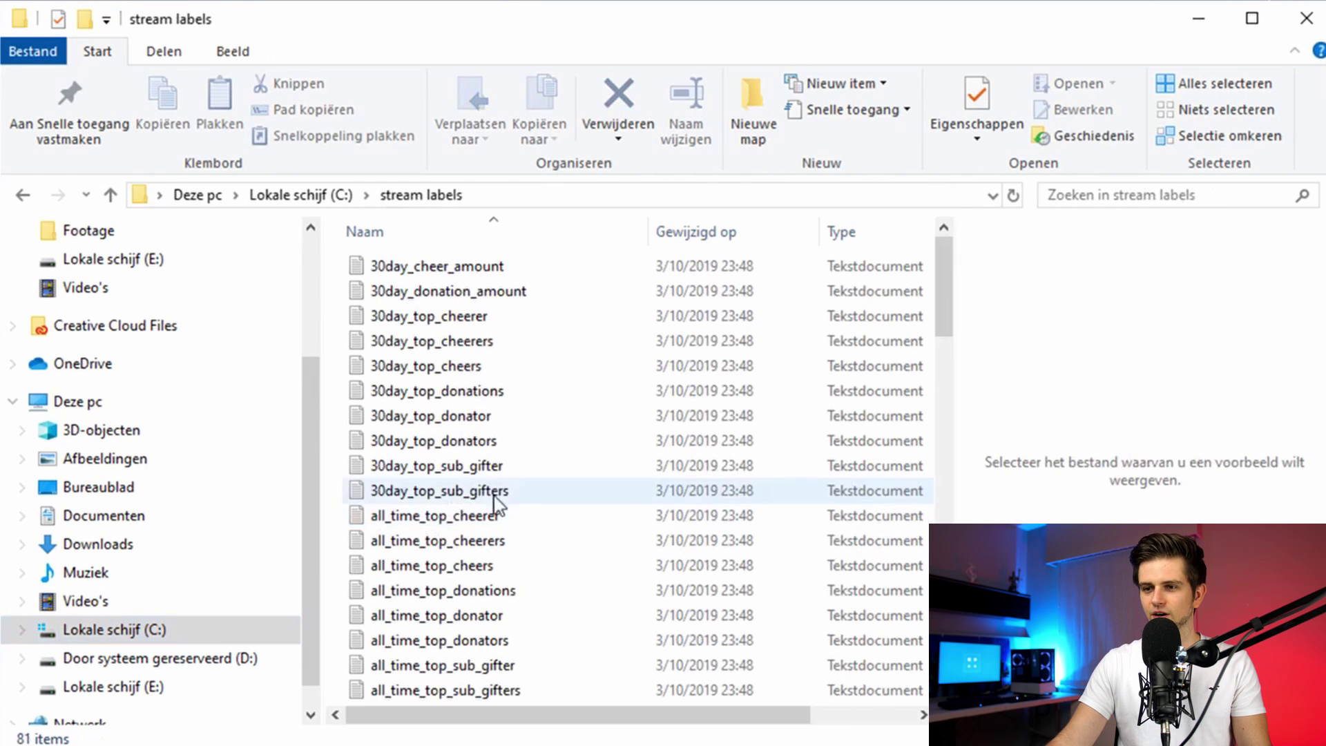
{"action": "left_click_drag", "start_coordinate": [939, 264], "coordinate": [976, 261]}
{"action": "left_click", "coordinate": [1074, 199]}
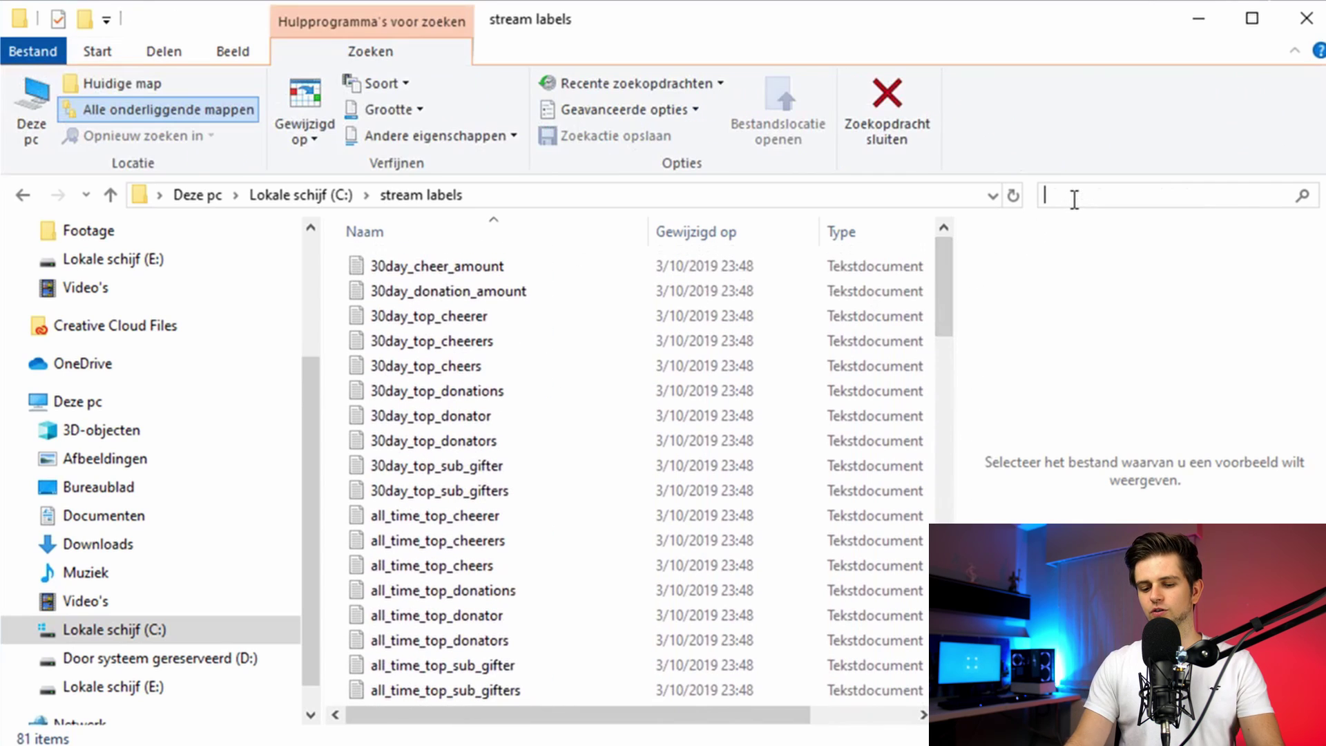
{"action": "type", "text": "follow"}
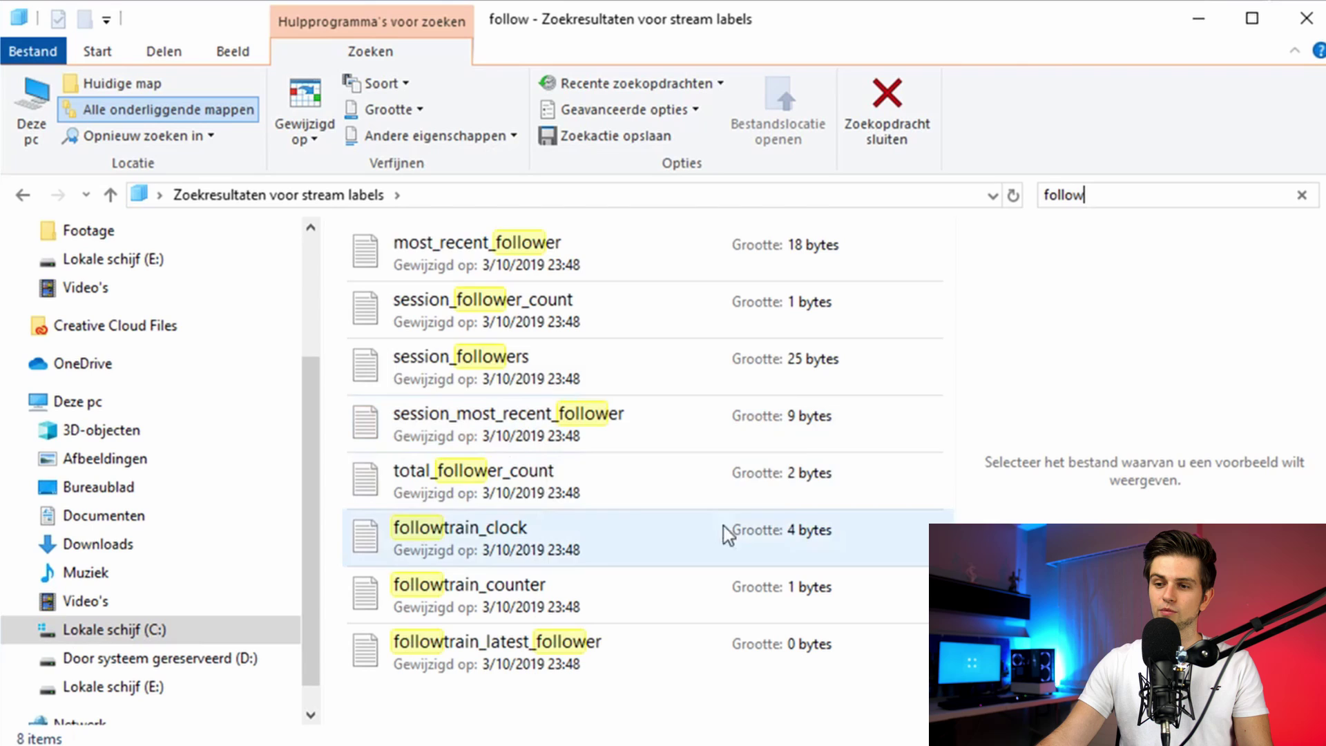
{"action": "left_click", "coordinate": [417, 263]}
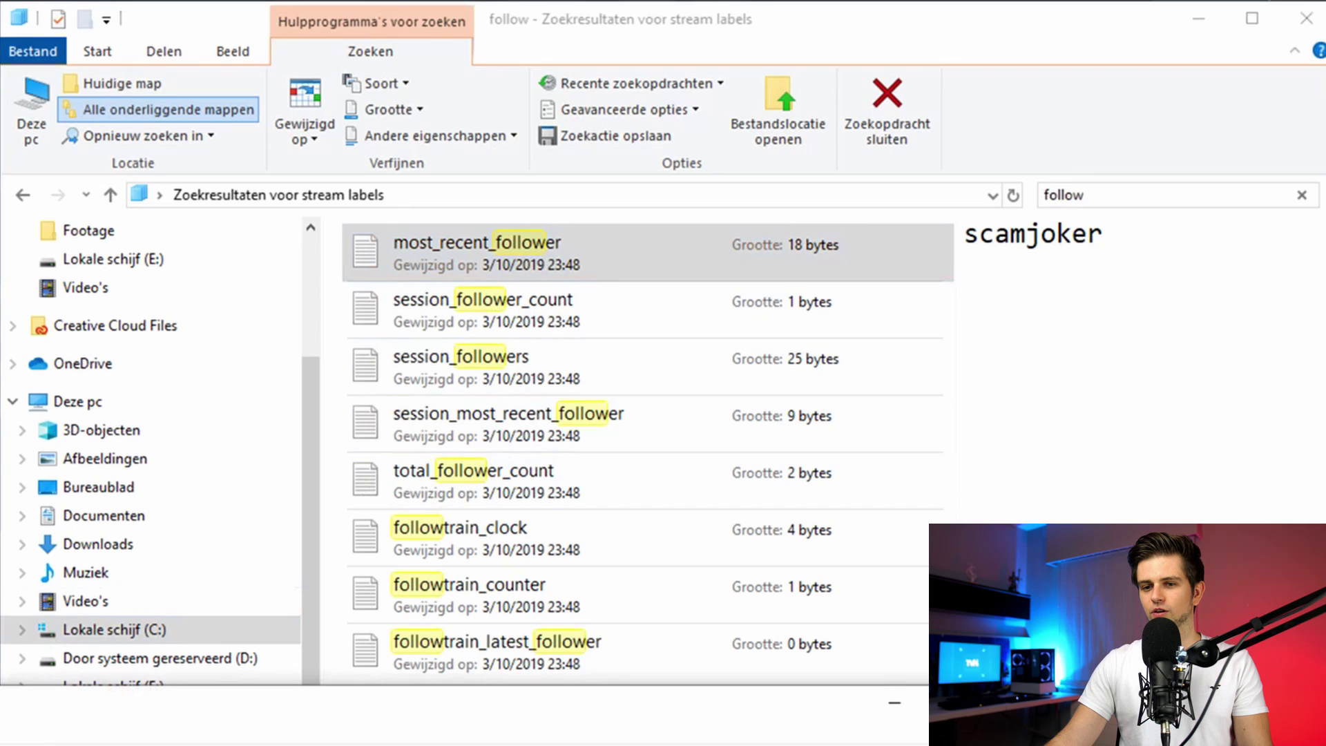
Step: Confirm in Notepad that most_recent_follower holds the latest follower's name, then move Notepad aside
{"action": "left_click_drag", "start_coordinate": [552, 703], "coordinate": [563, 81]}
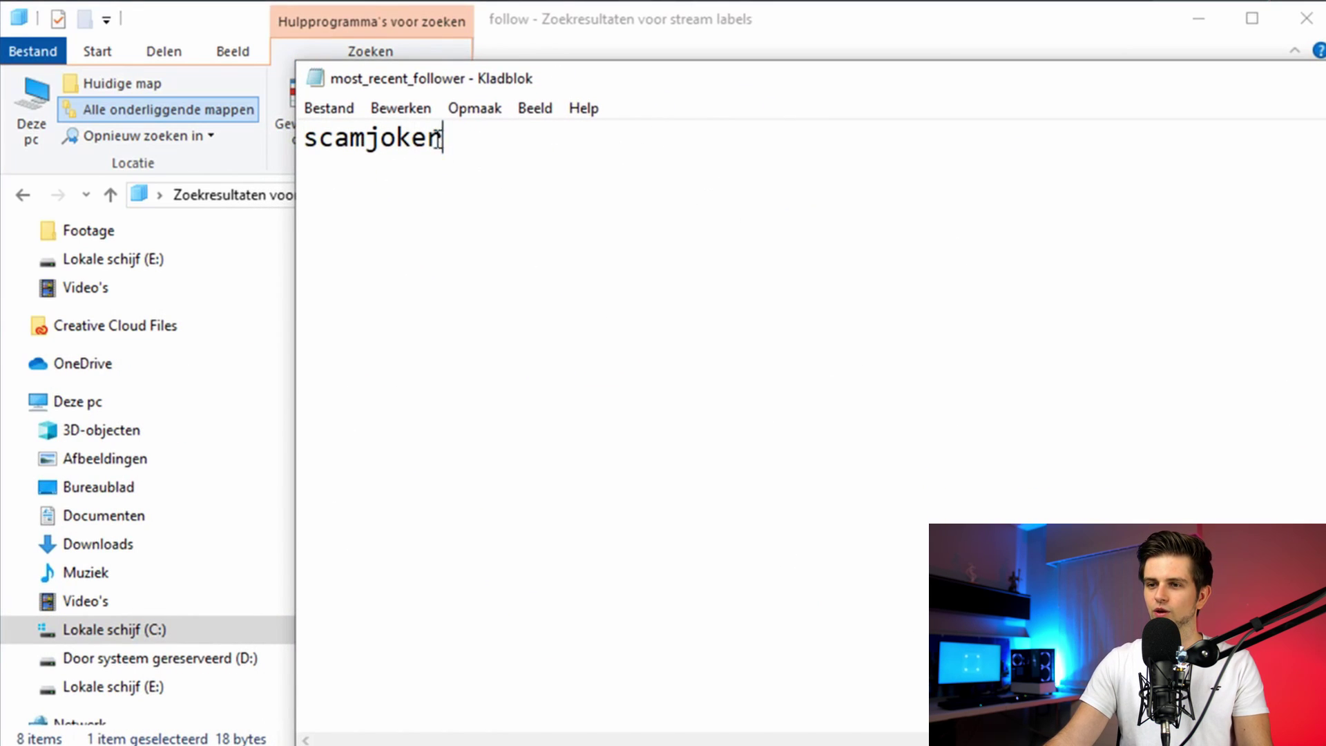
{"action": "left_click_drag", "start_coordinate": [437, 138], "coordinate": [263, 137]}
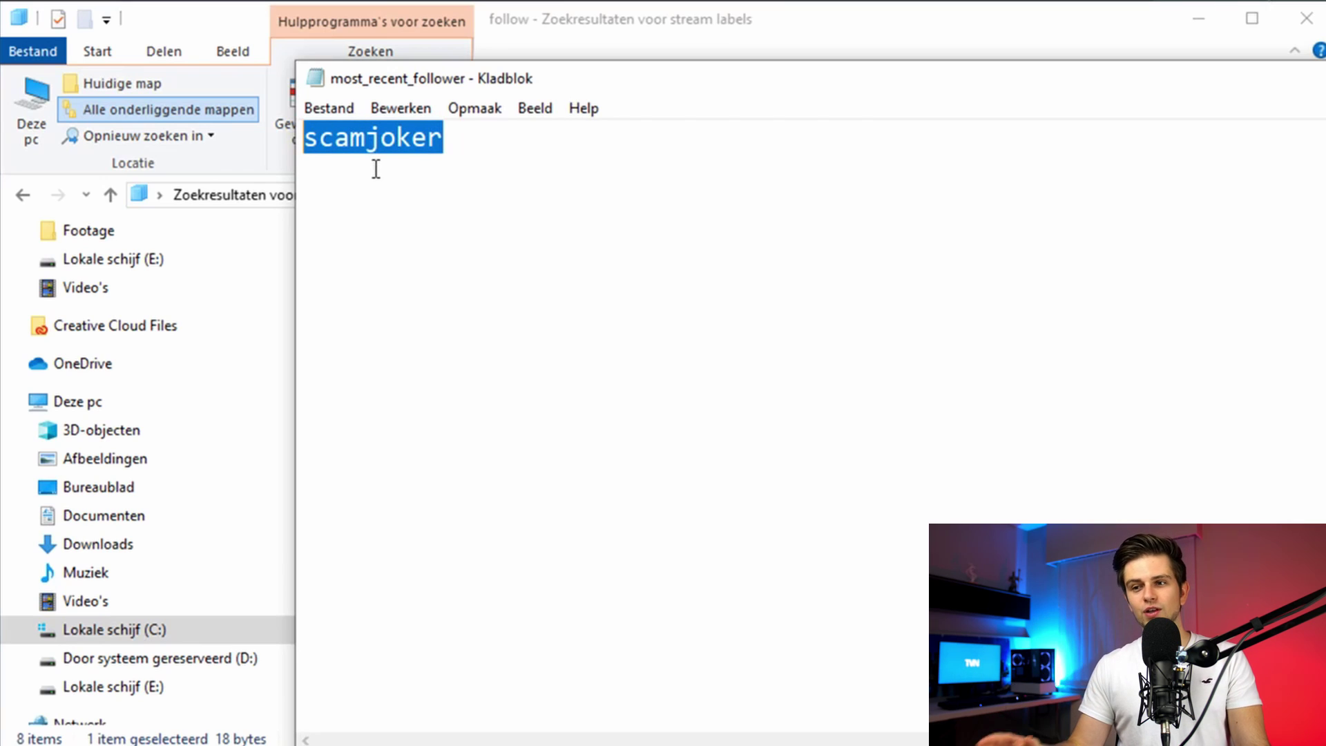
{"action": "left_click_drag", "start_coordinate": [608, 52], "coordinate": [507, 495]}
{"action": "left_click", "coordinate": [611, 238]}
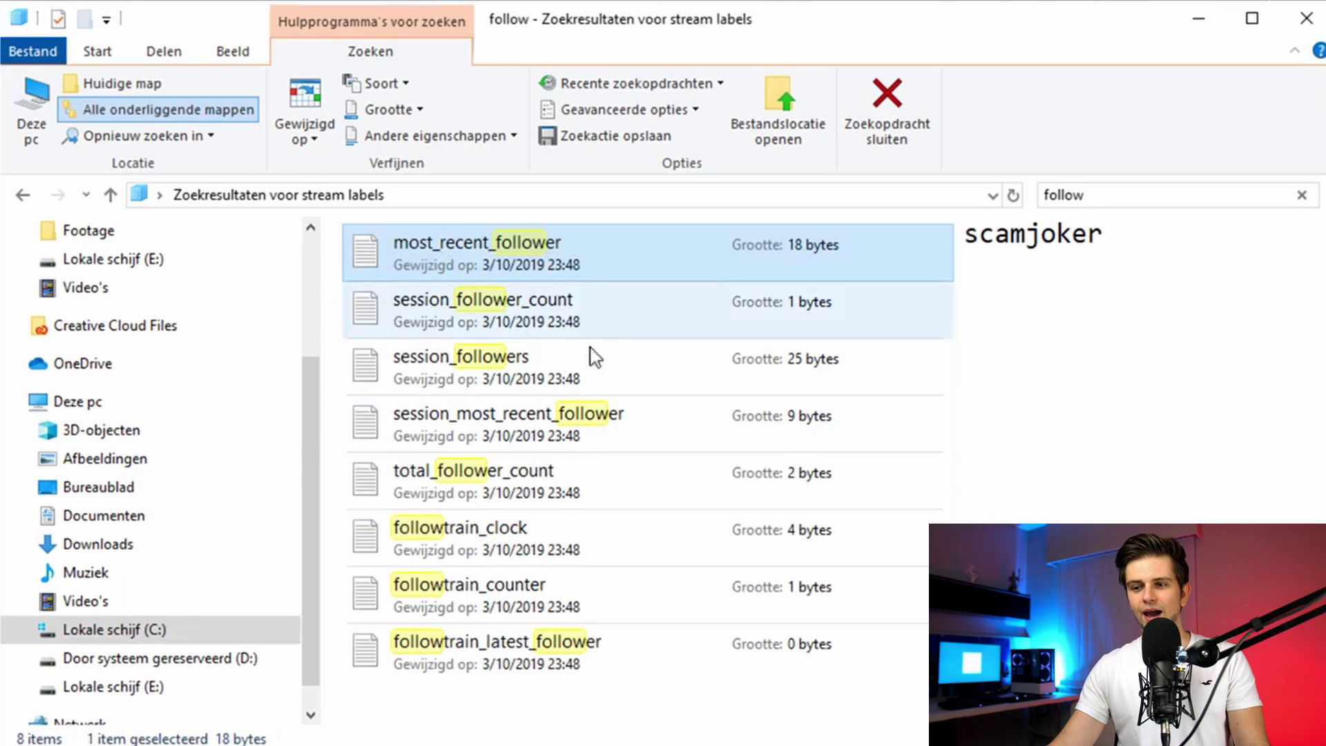
{"action": "key", "text": "alt+Tab"}
{"action": "double_click", "coordinate": [287, 554]}
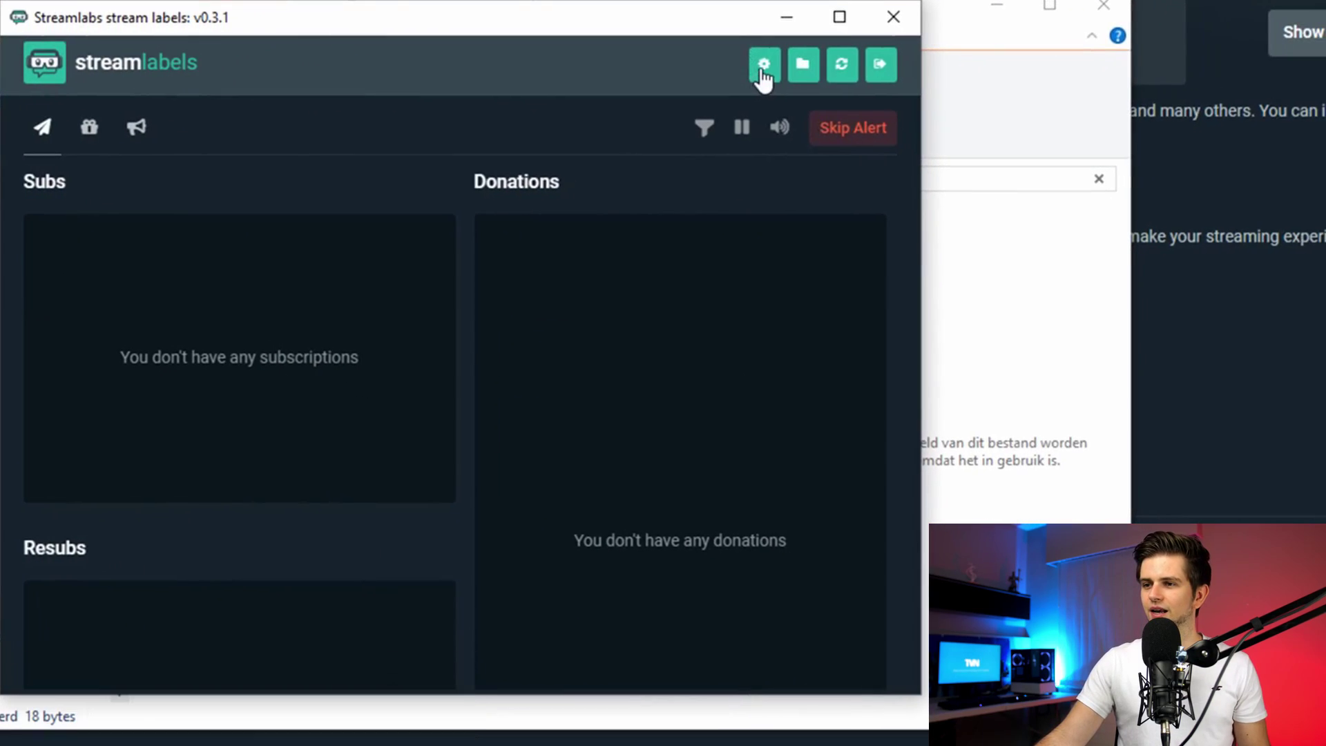
Step: Select the Most Recent Follower label in Stream Labels settings to show its {name} template
{"action": "left_click", "coordinate": [763, 65]}
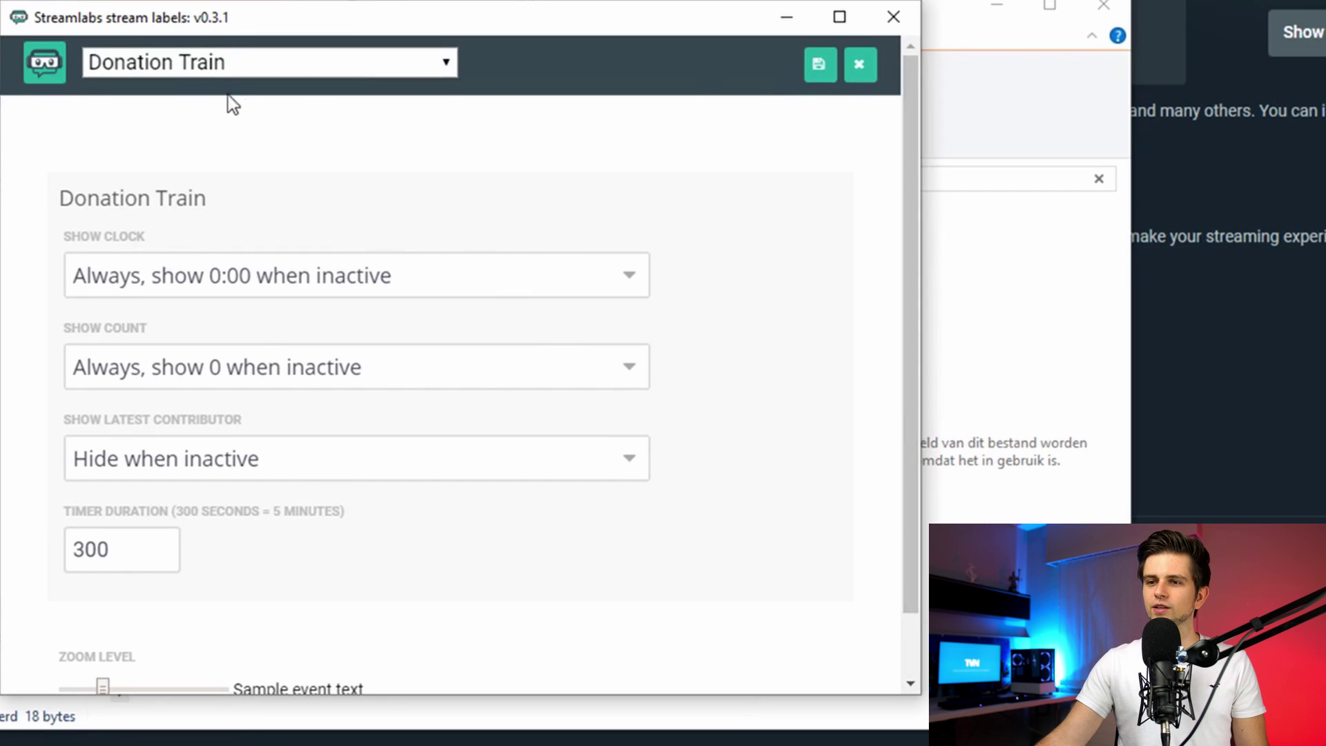
{"action": "left_click", "coordinate": [161, 69]}
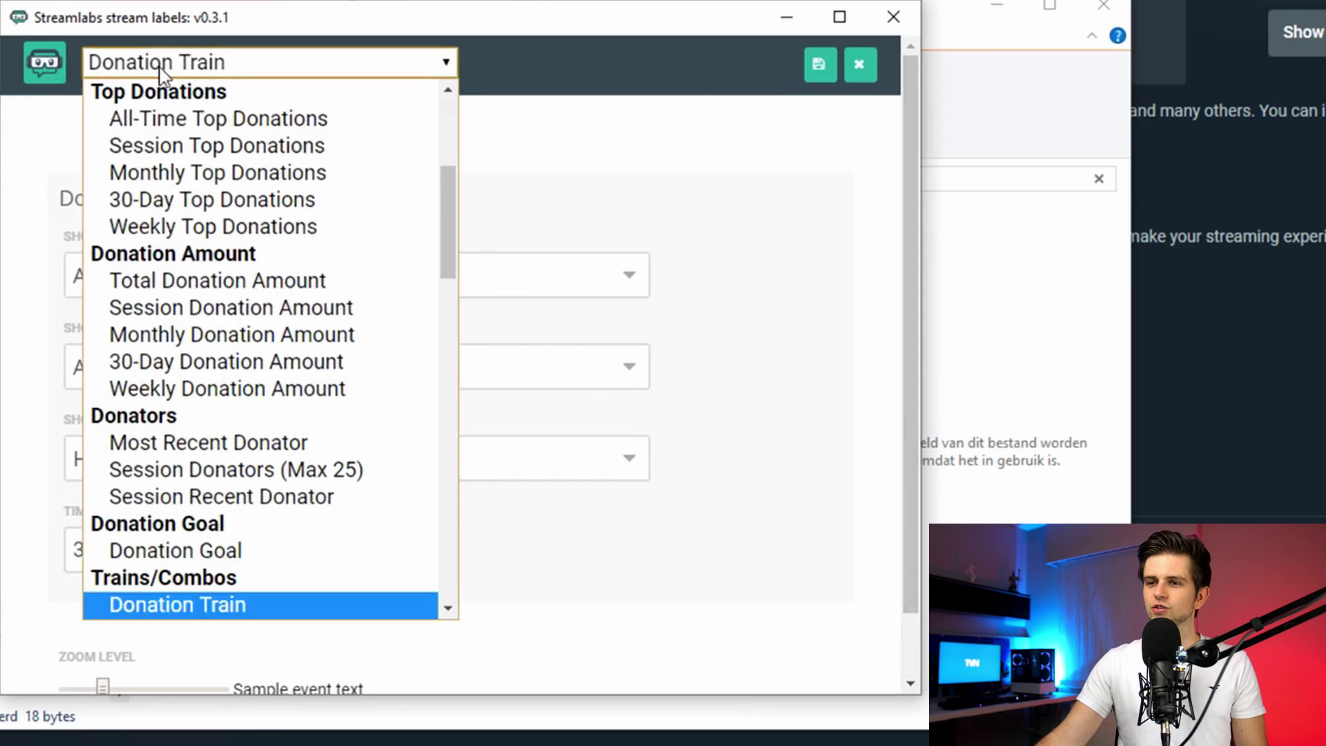
{"action": "left_click_drag", "start_coordinate": [450, 205], "coordinate": [445, 593]}
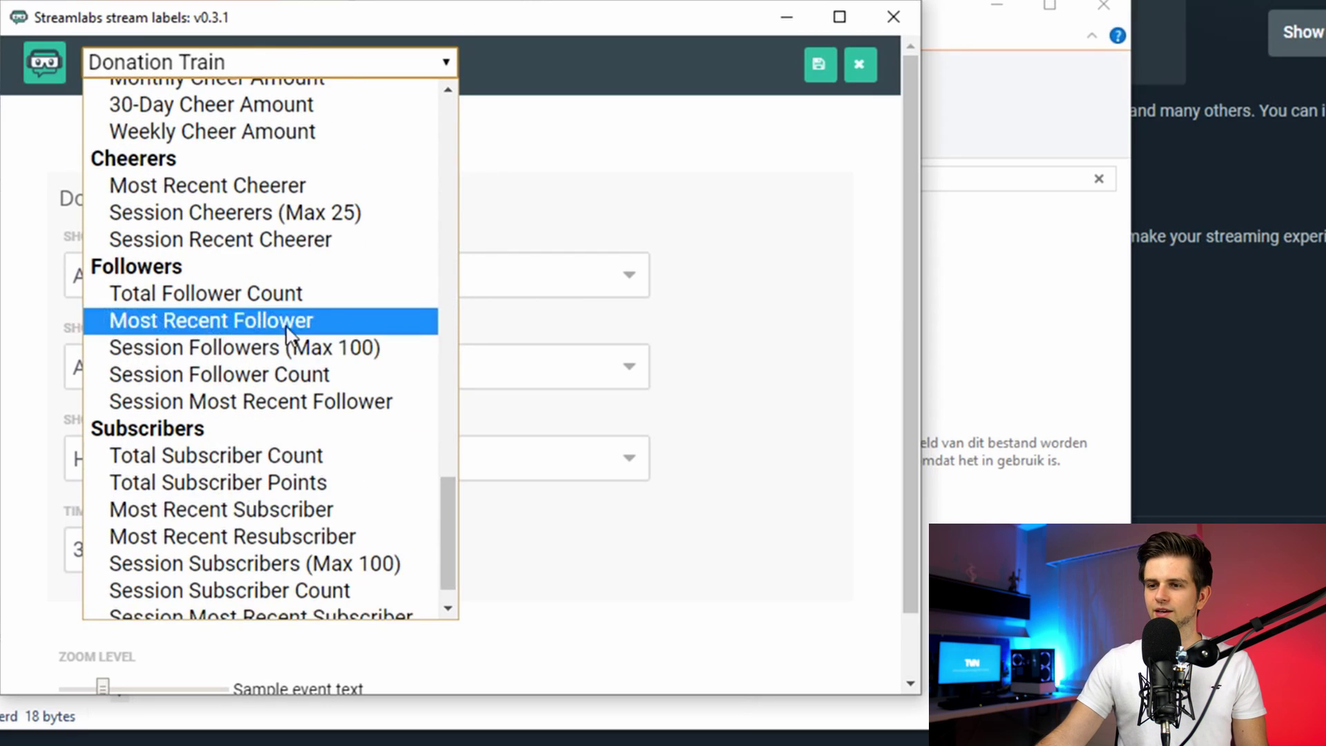
{"action": "left_click", "coordinate": [268, 325]}
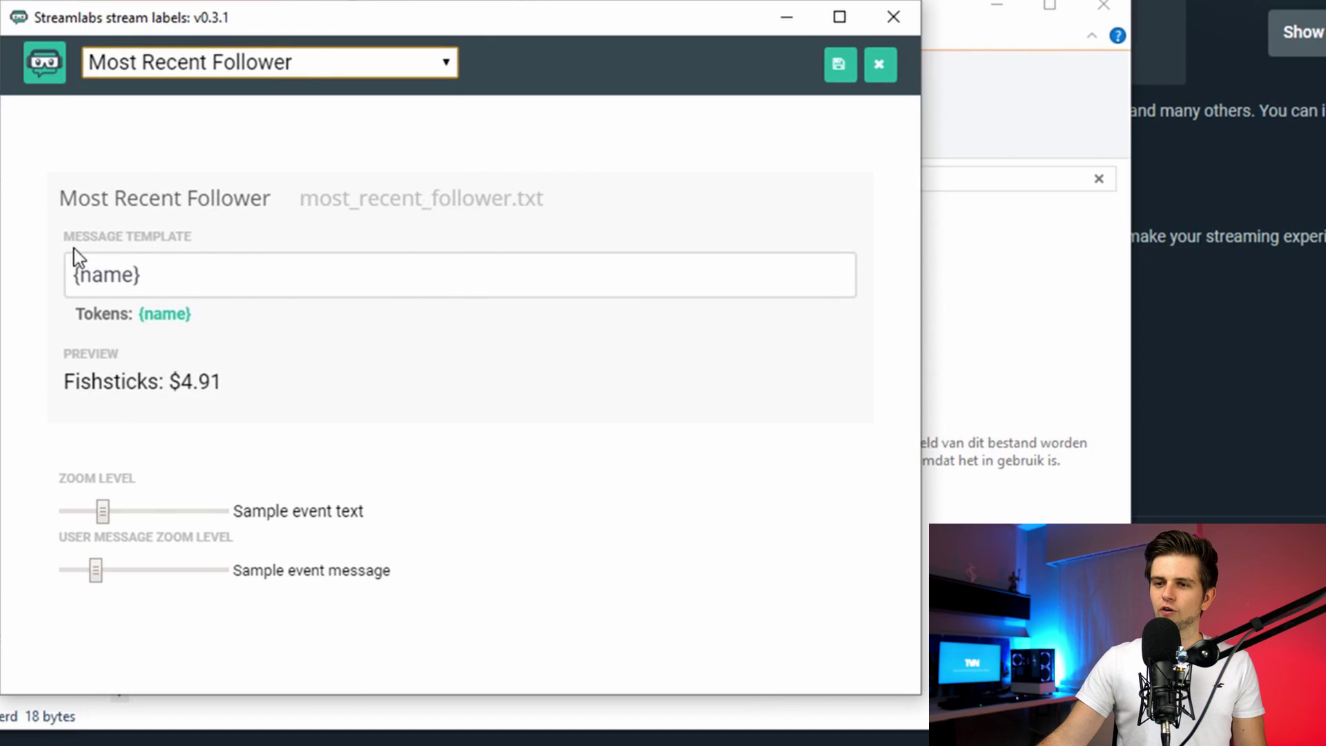
Step: Change the Most Recent Follower template to 'Recent follow: {name}' and save it
{"action": "left_click_drag", "start_coordinate": [180, 280], "coordinate": [58, 278]}
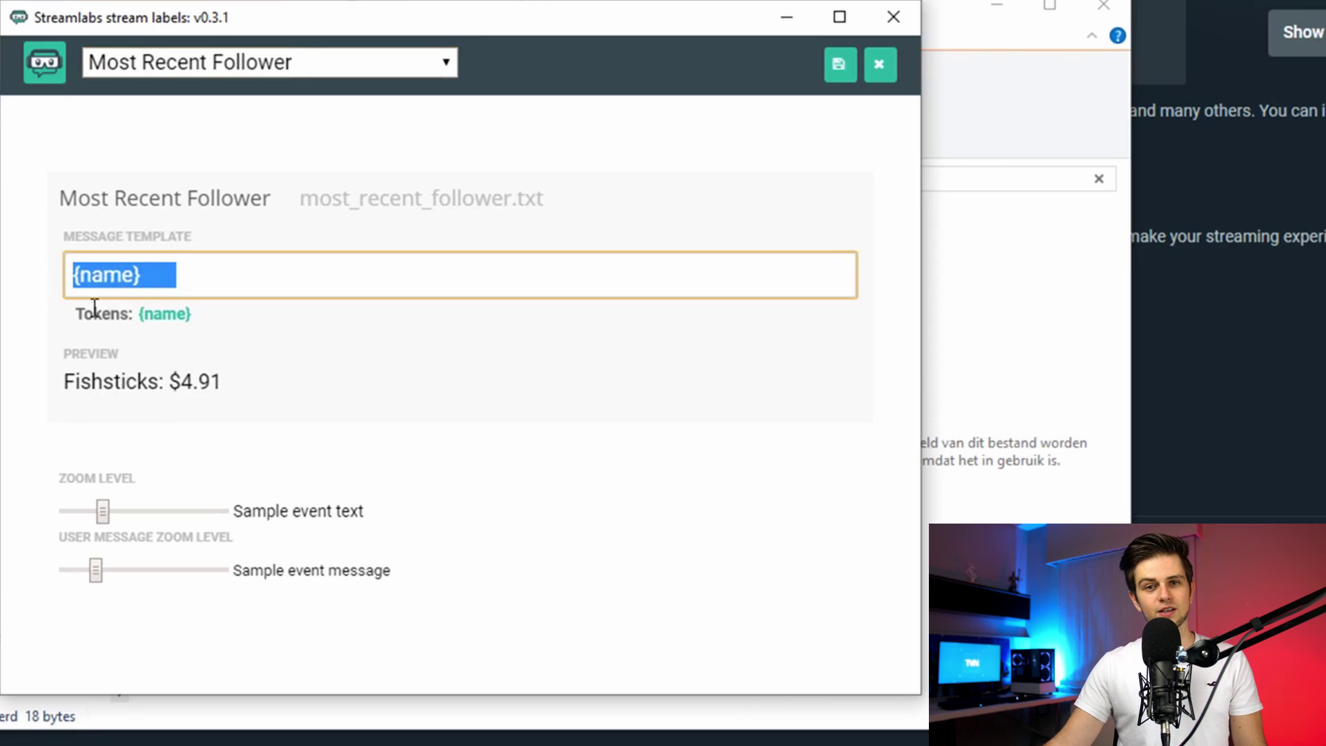
{"action": "left_click", "coordinate": [91, 280]}
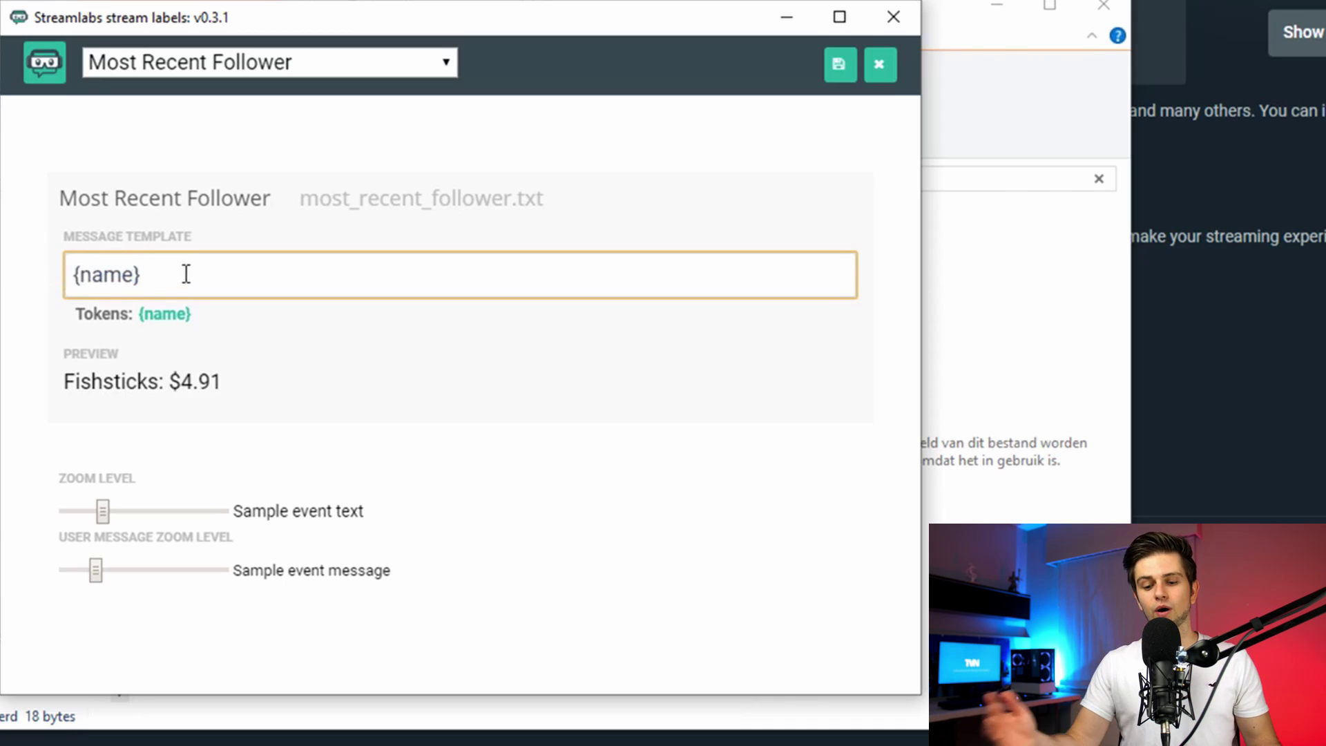
{"action": "type", "text": "Recent foll"}
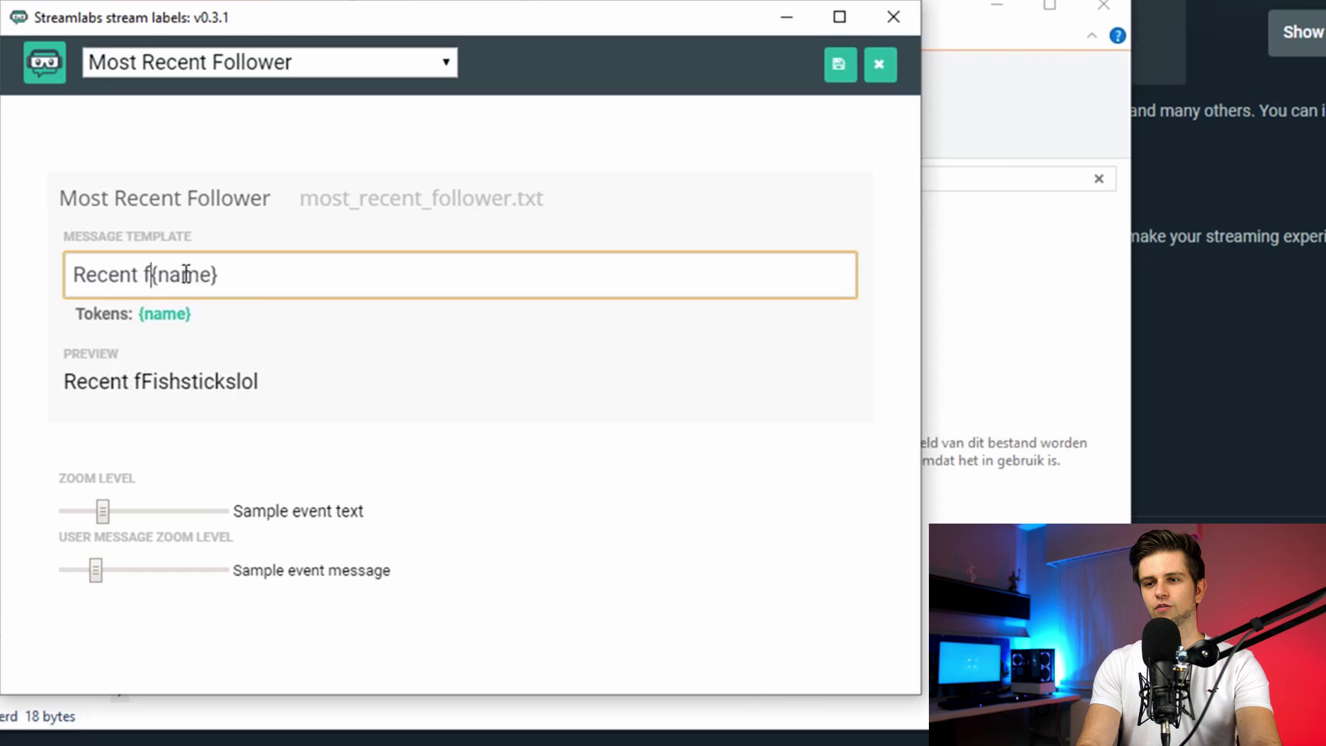
{"action": "type", "text": "ow:"}
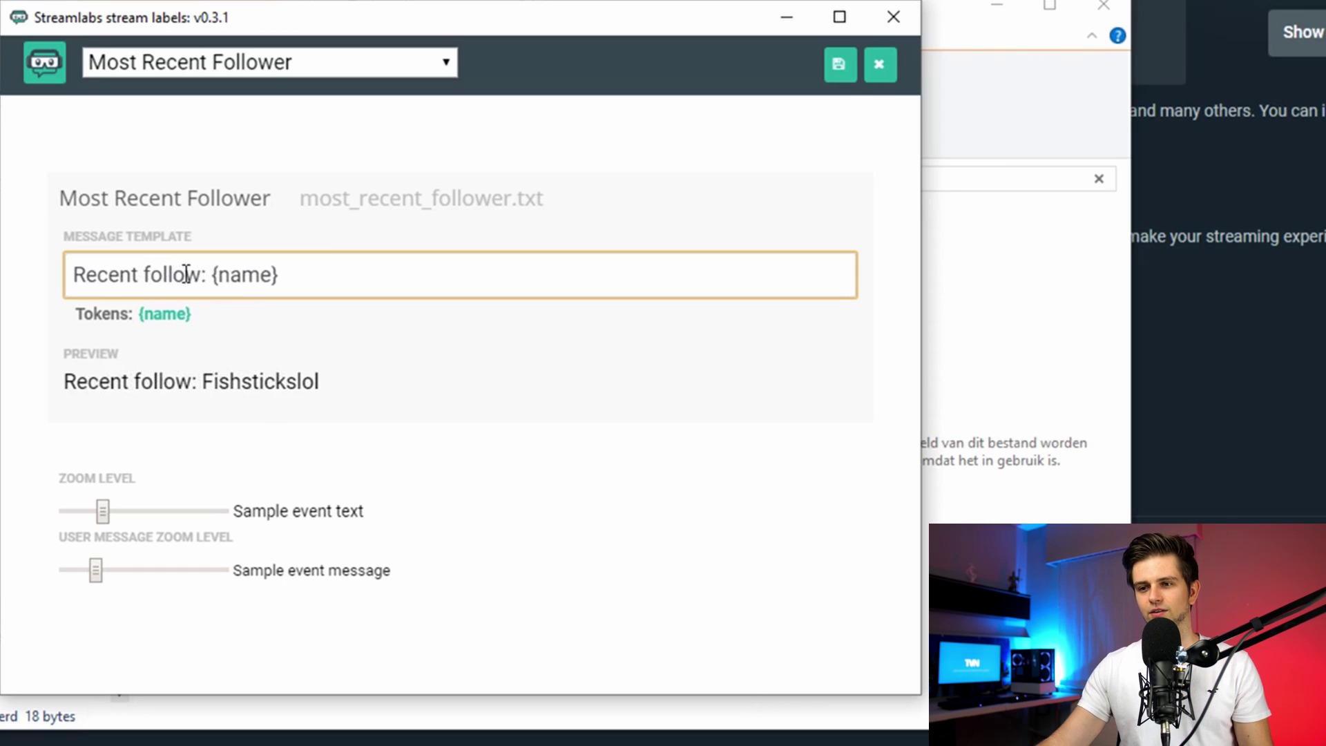
{"action": "left_click", "coordinate": [839, 74]}
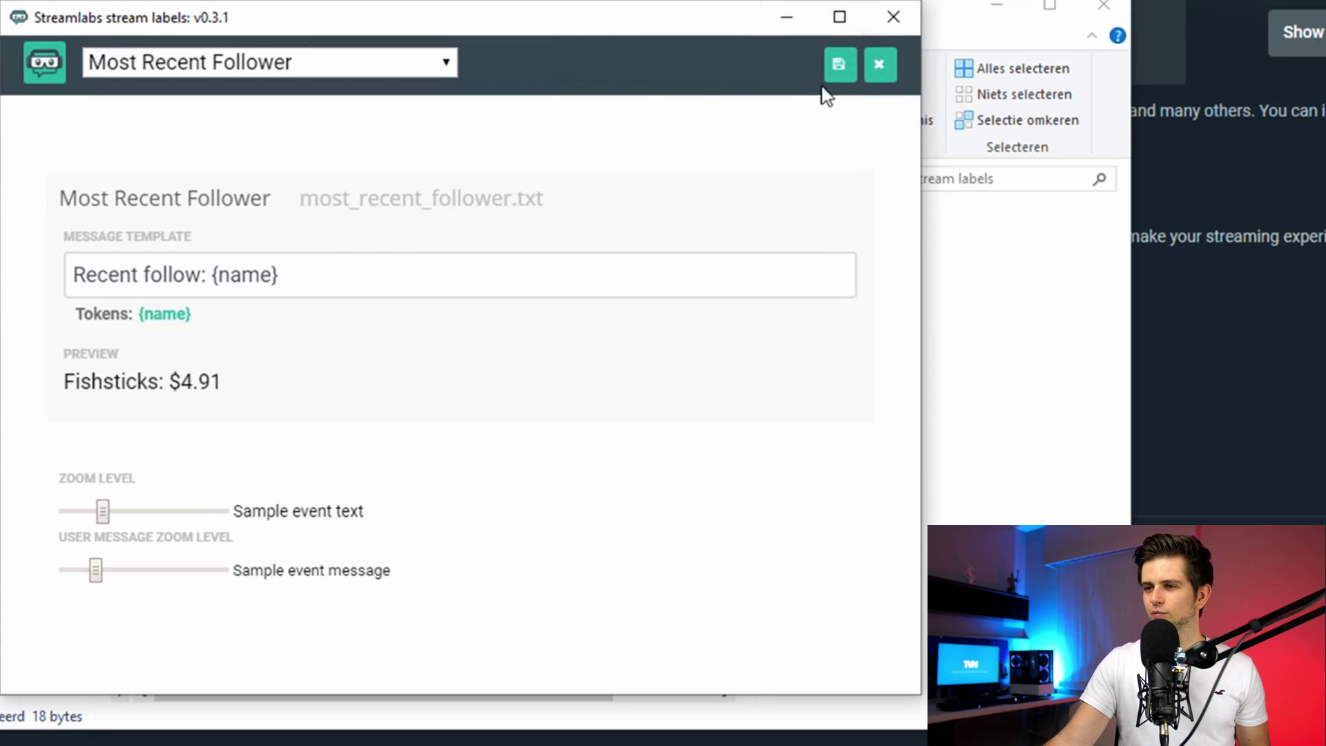
{"action": "left_click", "coordinate": [880, 66]}
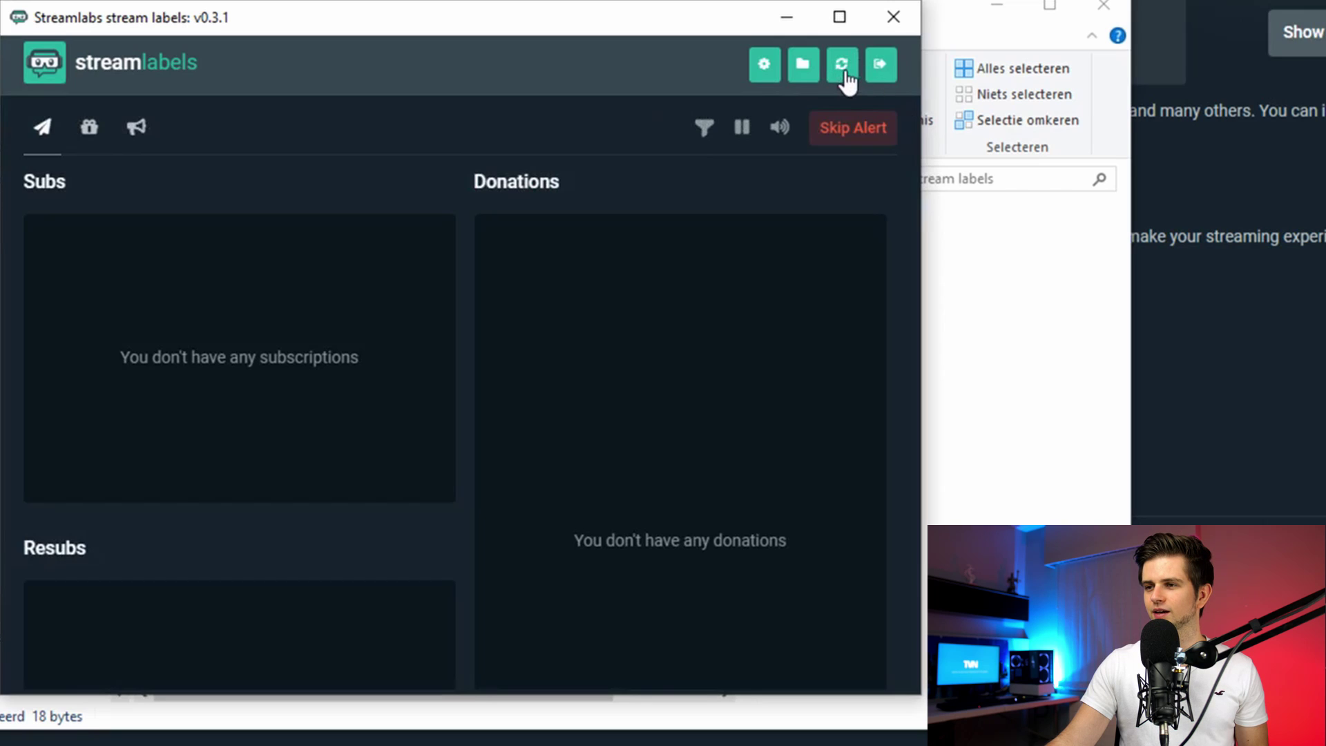
Step: Restart the Stream Labels session and refresh the most_recent_follower preview in Explorer
{"action": "left_click", "coordinate": [842, 65]}
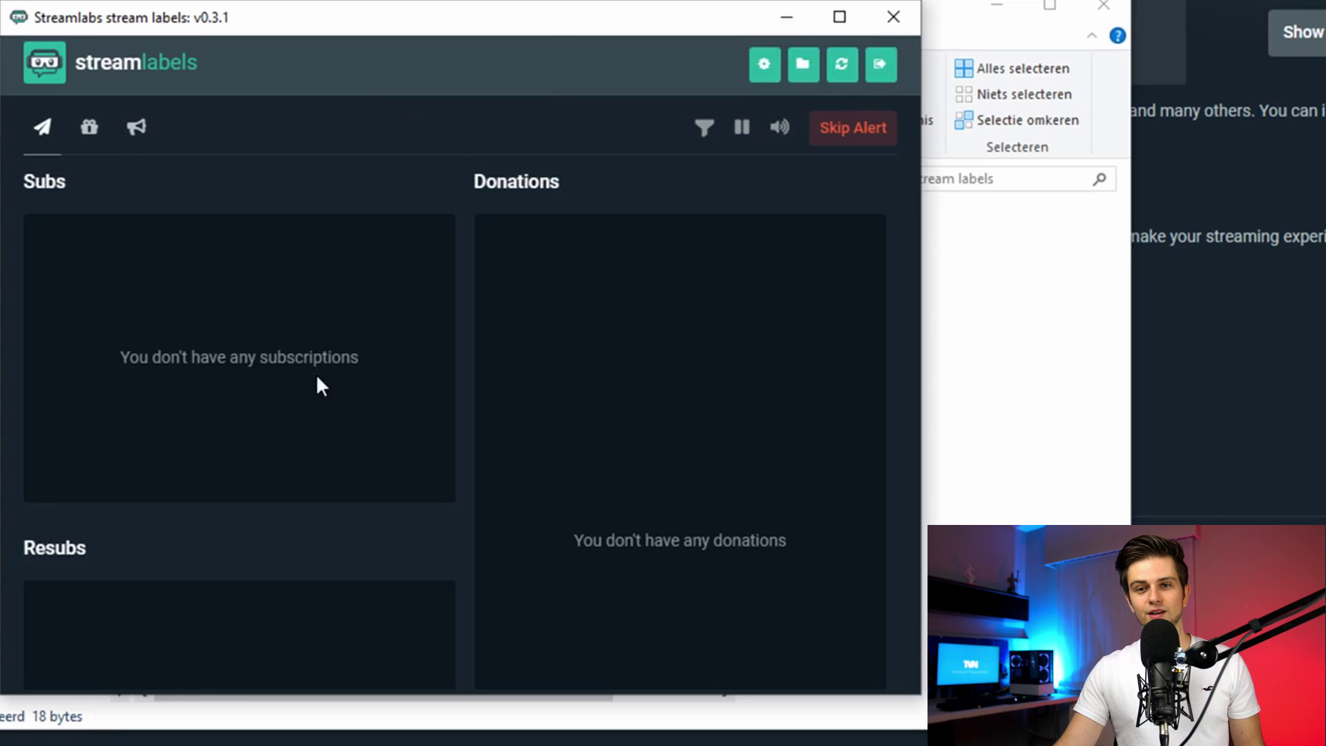
{"action": "key", "text": "alt+Tab"}
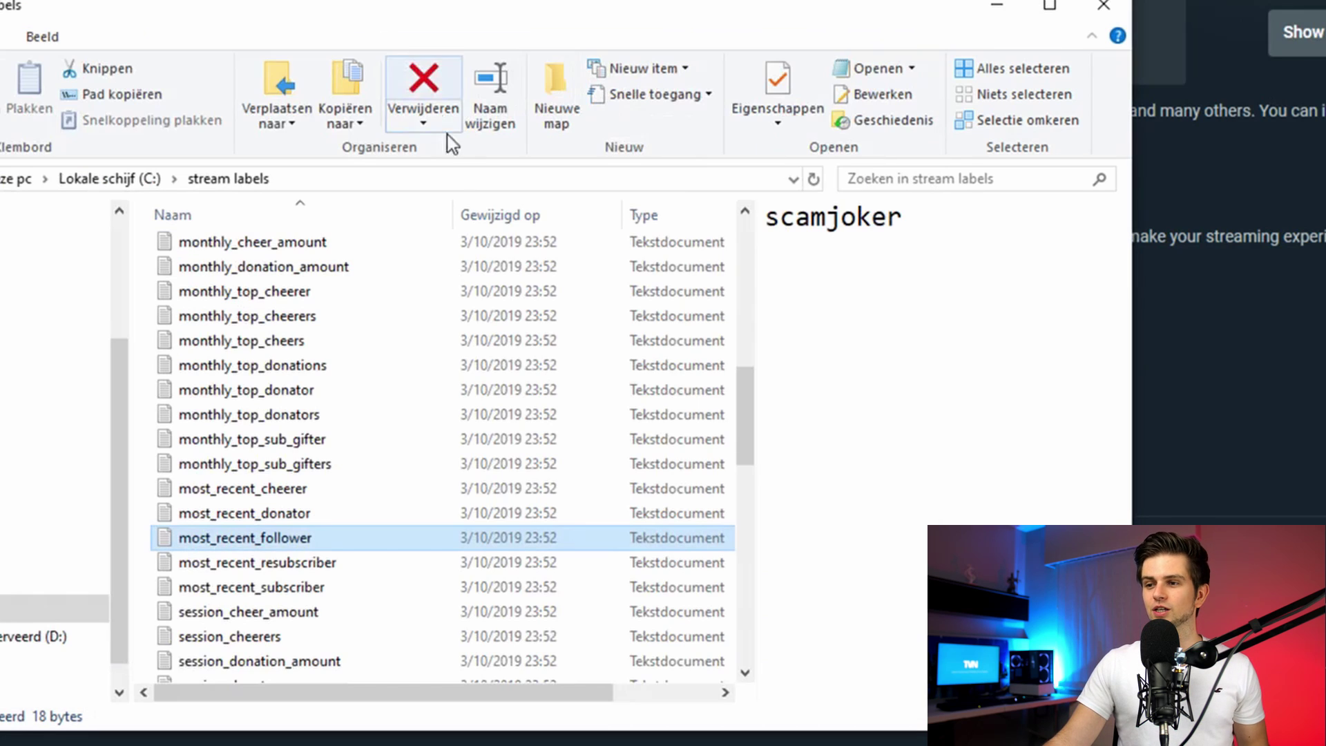
{"action": "left_click", "coordinate": [276, 562]}
{"action": "left_click", "coordinate": [284, 538]}
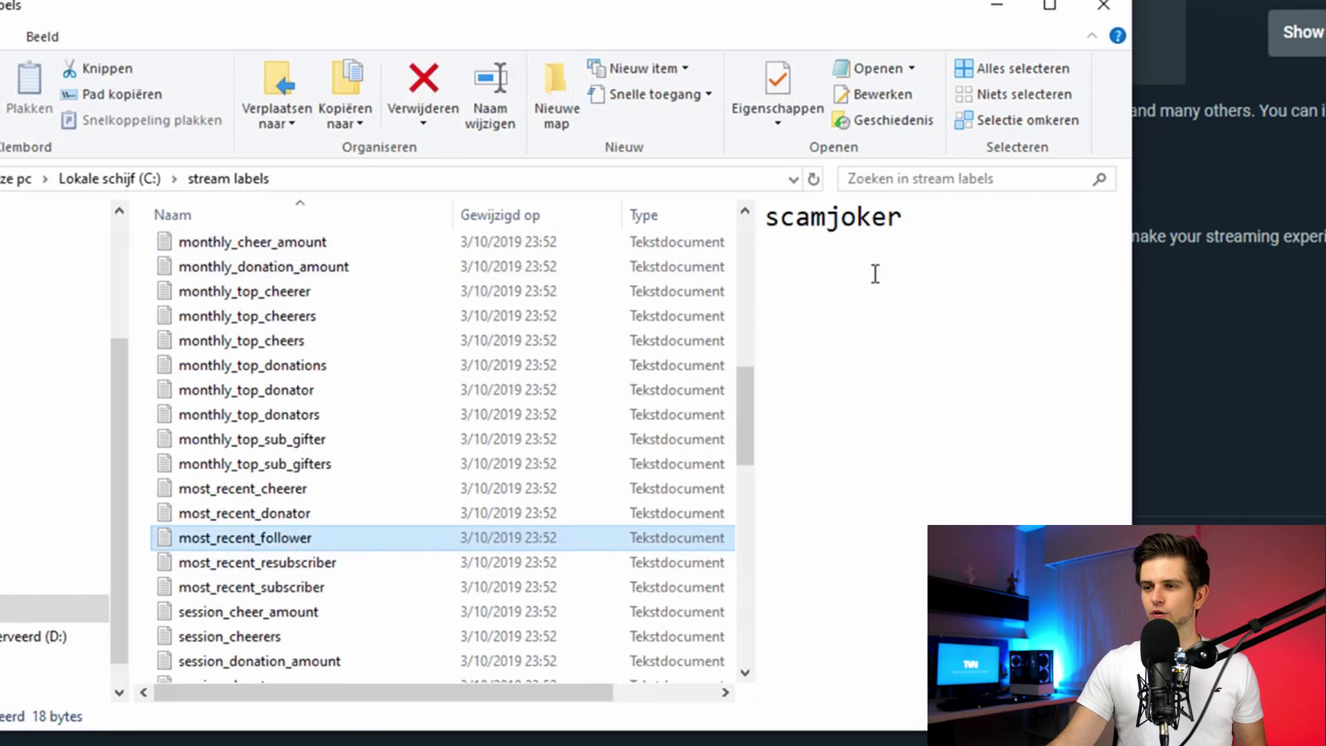
{"action": "left_click", "coordinate": [931, 229]}
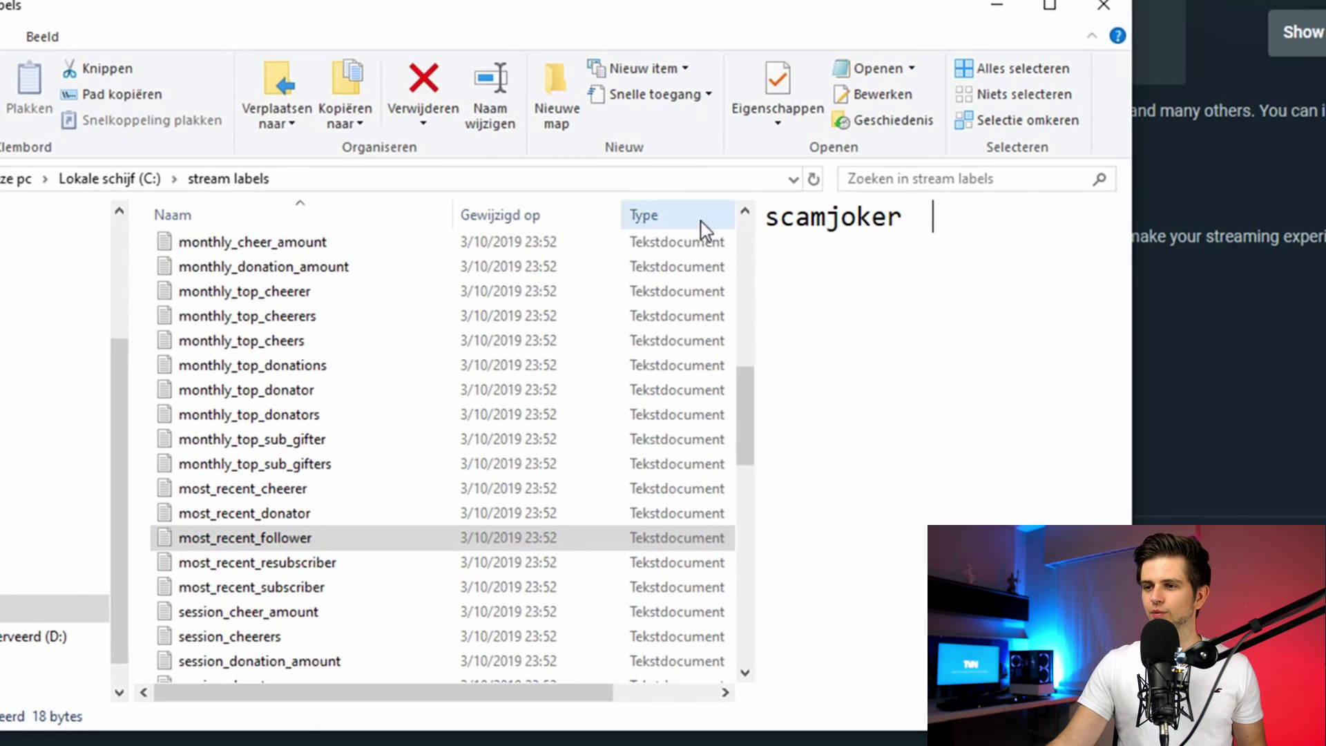
Step: Open most_recent_follower in Notepad and select its 'Recent follow:' line
{"action": "double_click", "coordinate": [347, 543]}
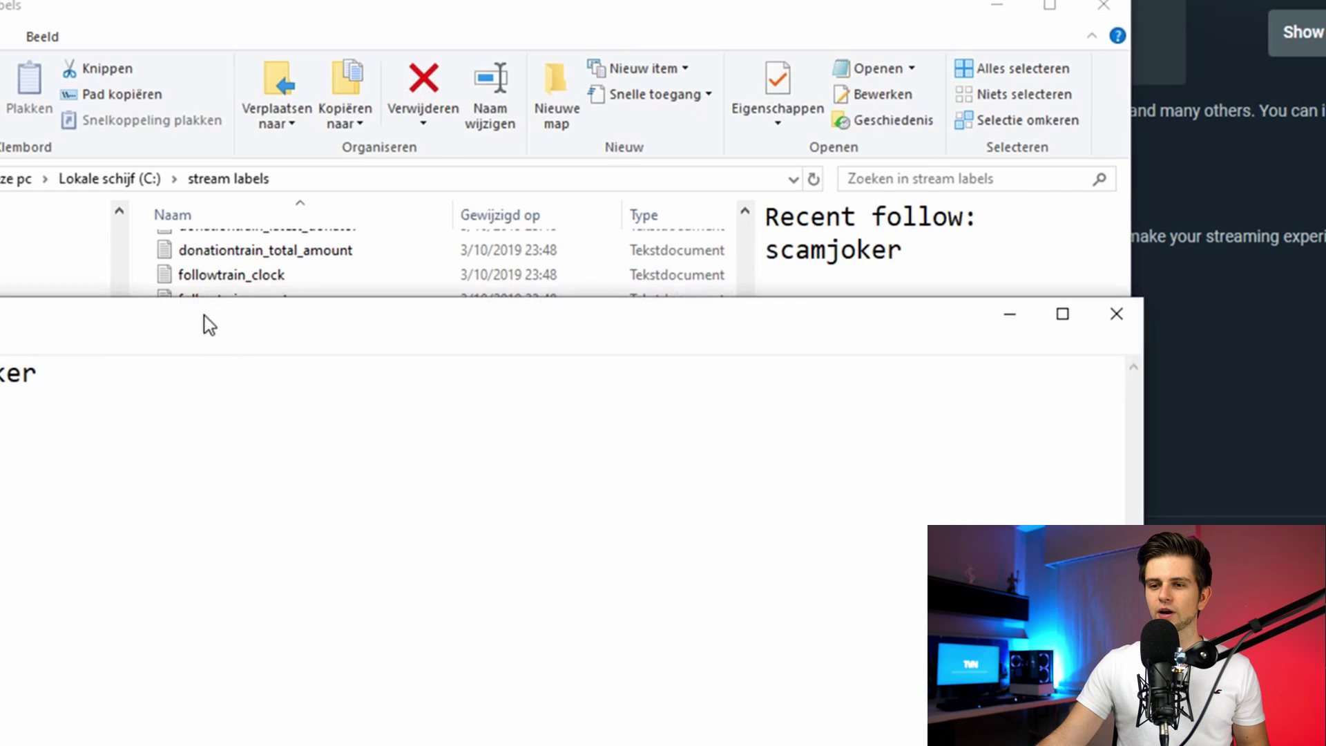
{"action": "left_click_drag", "start_coordinate": [208, 319], "coordinate": [582, 218]}
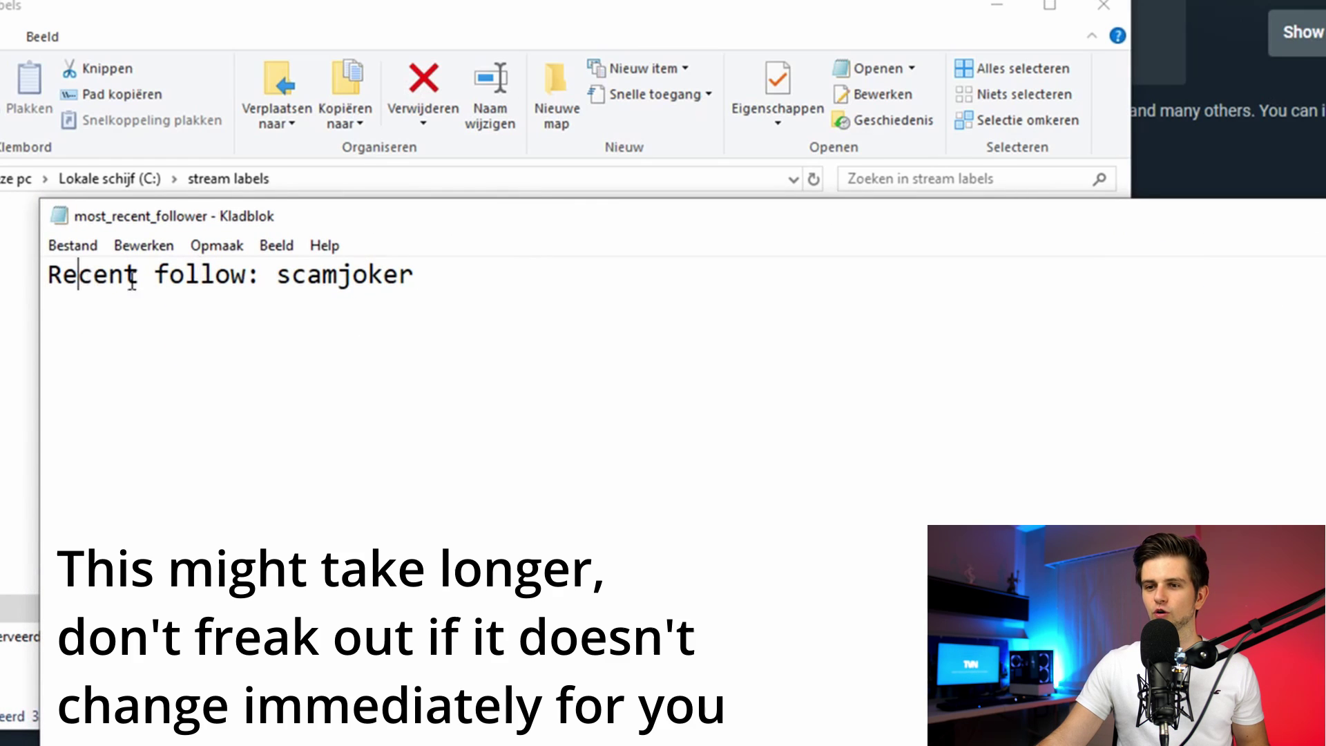
{"action": "left_click_drag", "start_coordinate": [445, 274], "coordinate": [47, 274]}
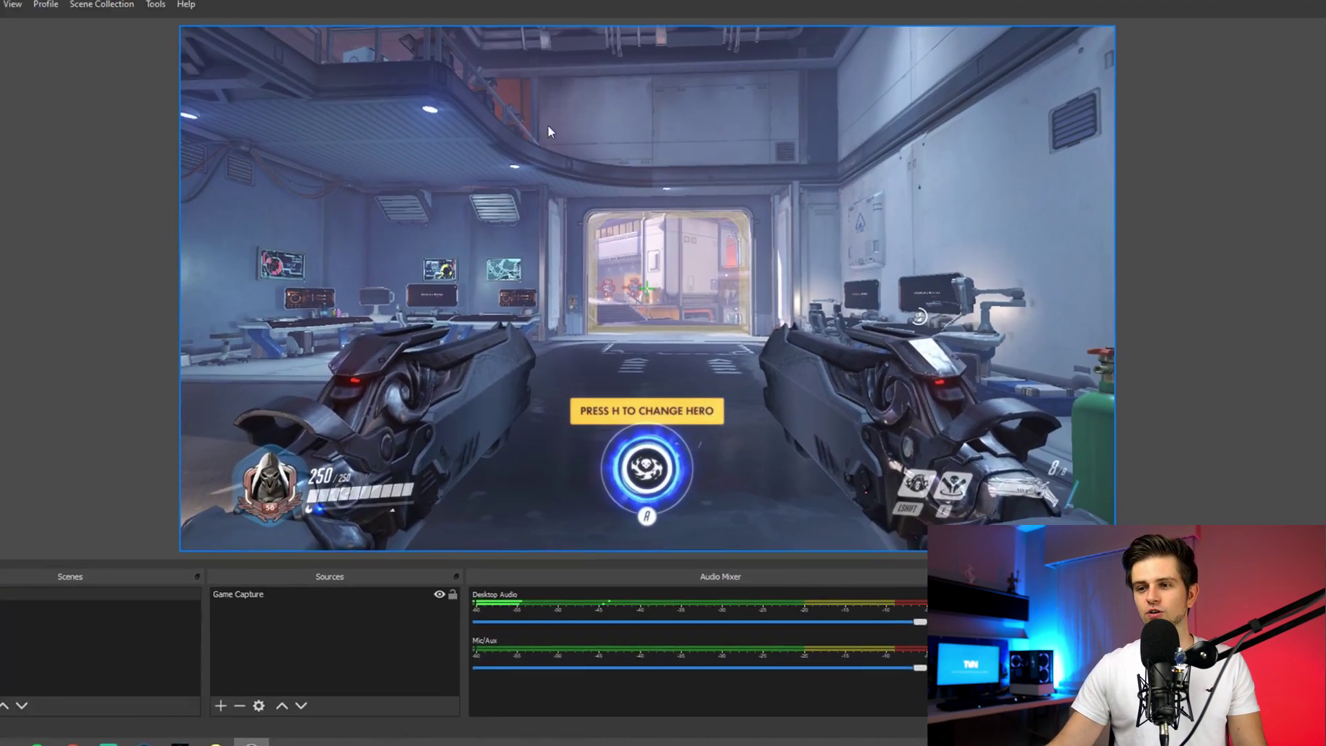
Step: Add a Text (GDI+) source named 'recent follow' to the scene
{"action": "left_click", "coordinate": [248, 596]}
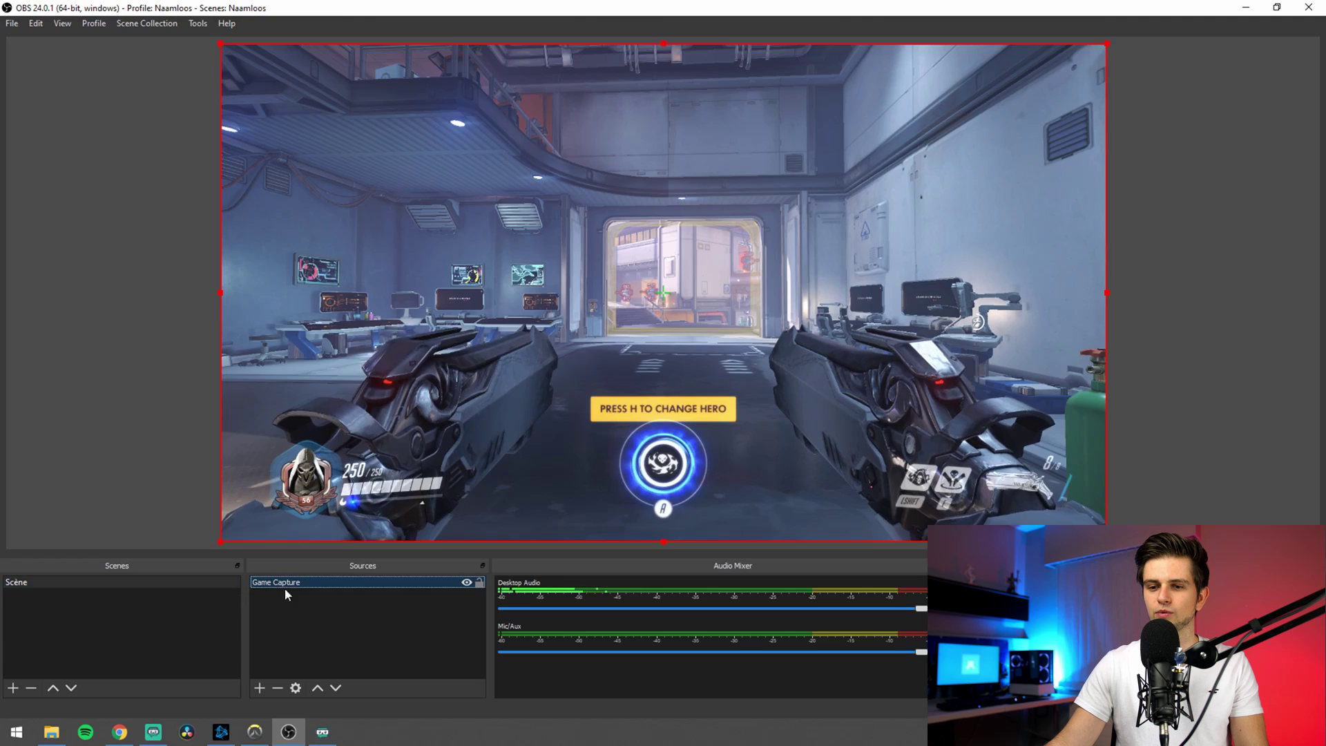
{"action": "left_click", "coordinate": [374, 640]}
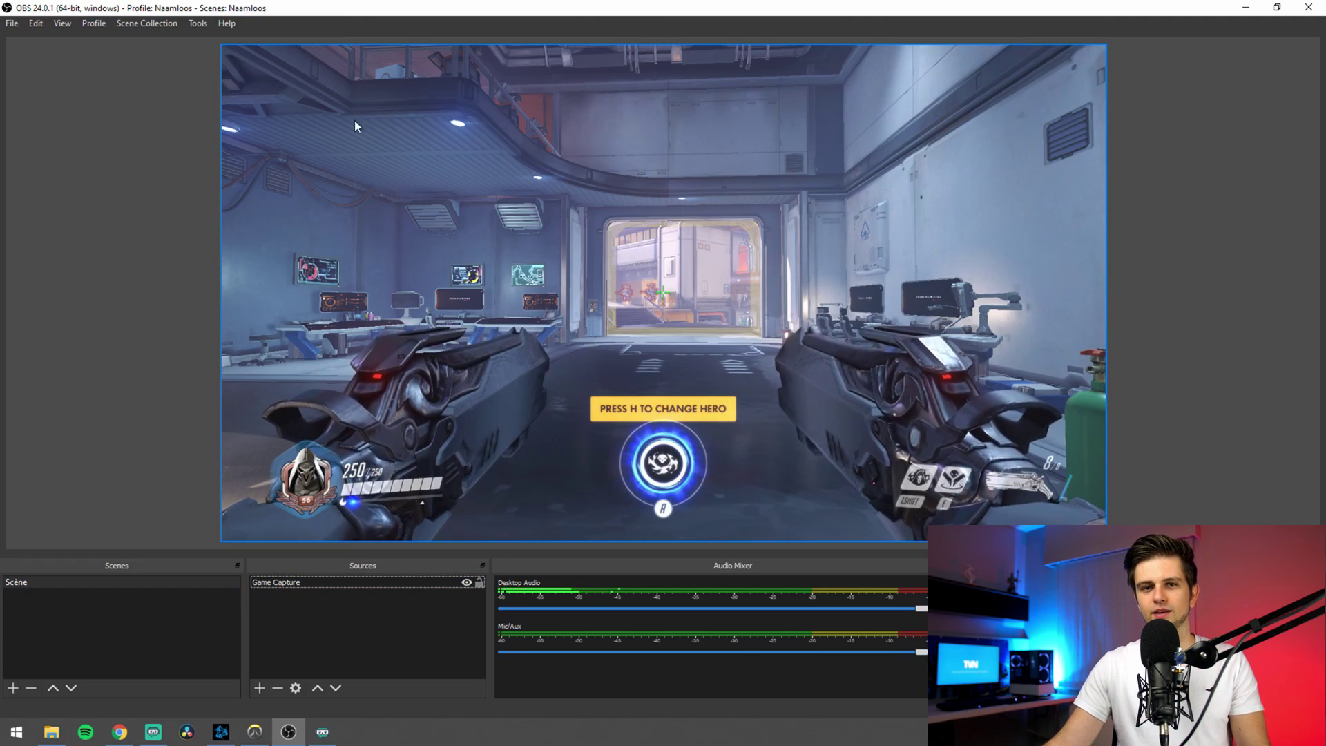
{"action": "left_click", "coordinate": [260, 687]}
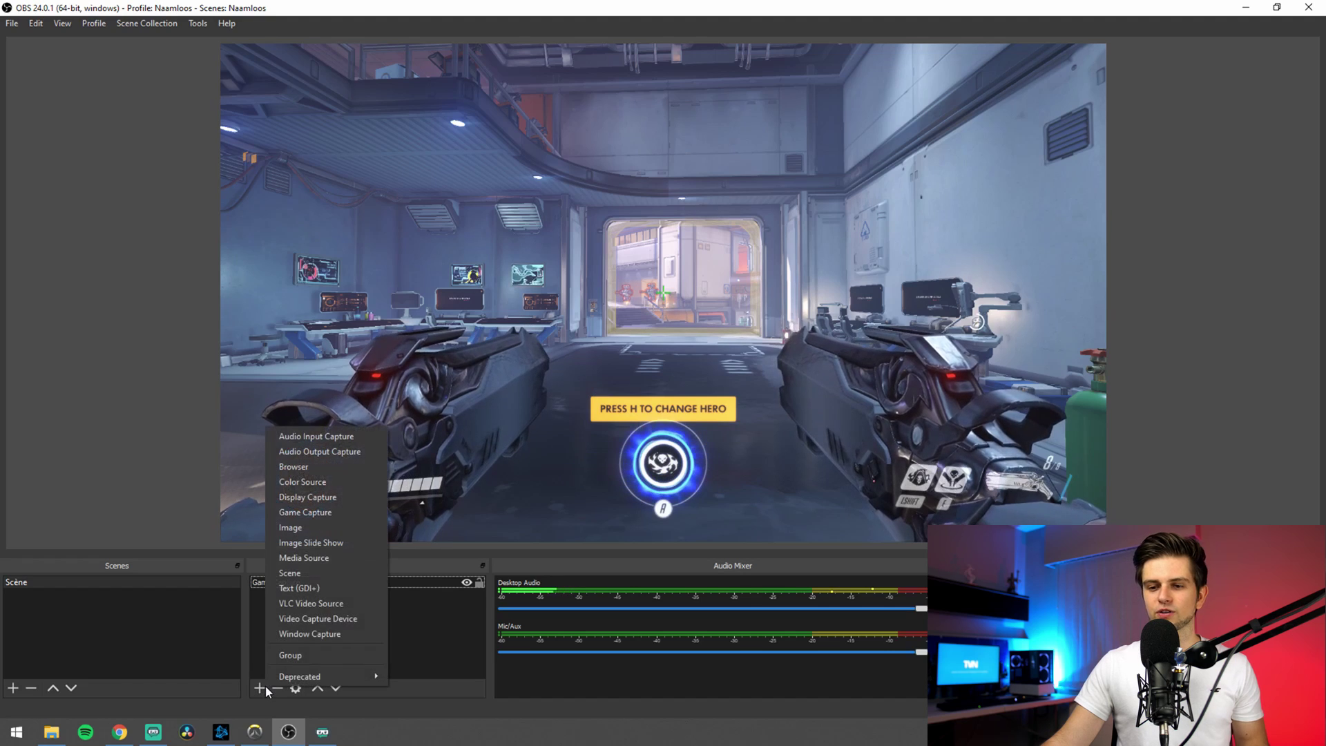
{"action": "left_click", "coordinate": [285, 587]}
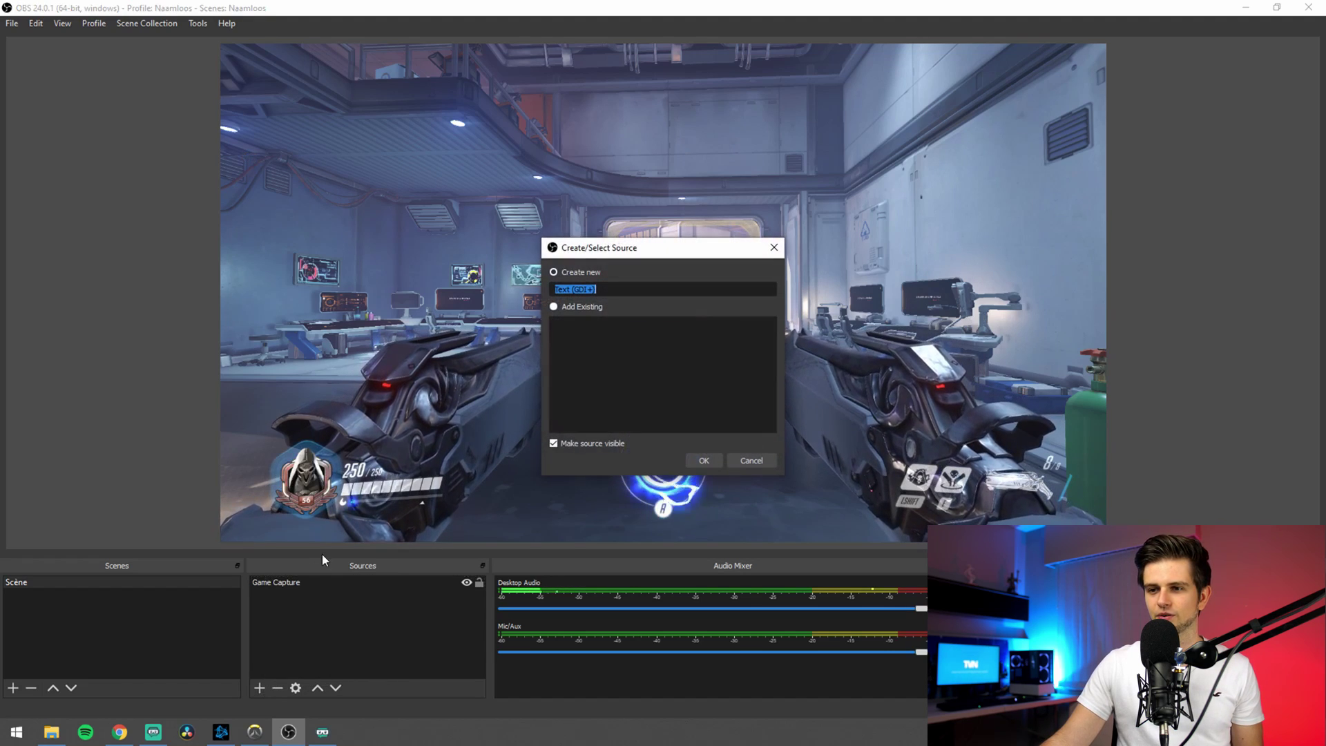
{"action": "type", "text": "re"}
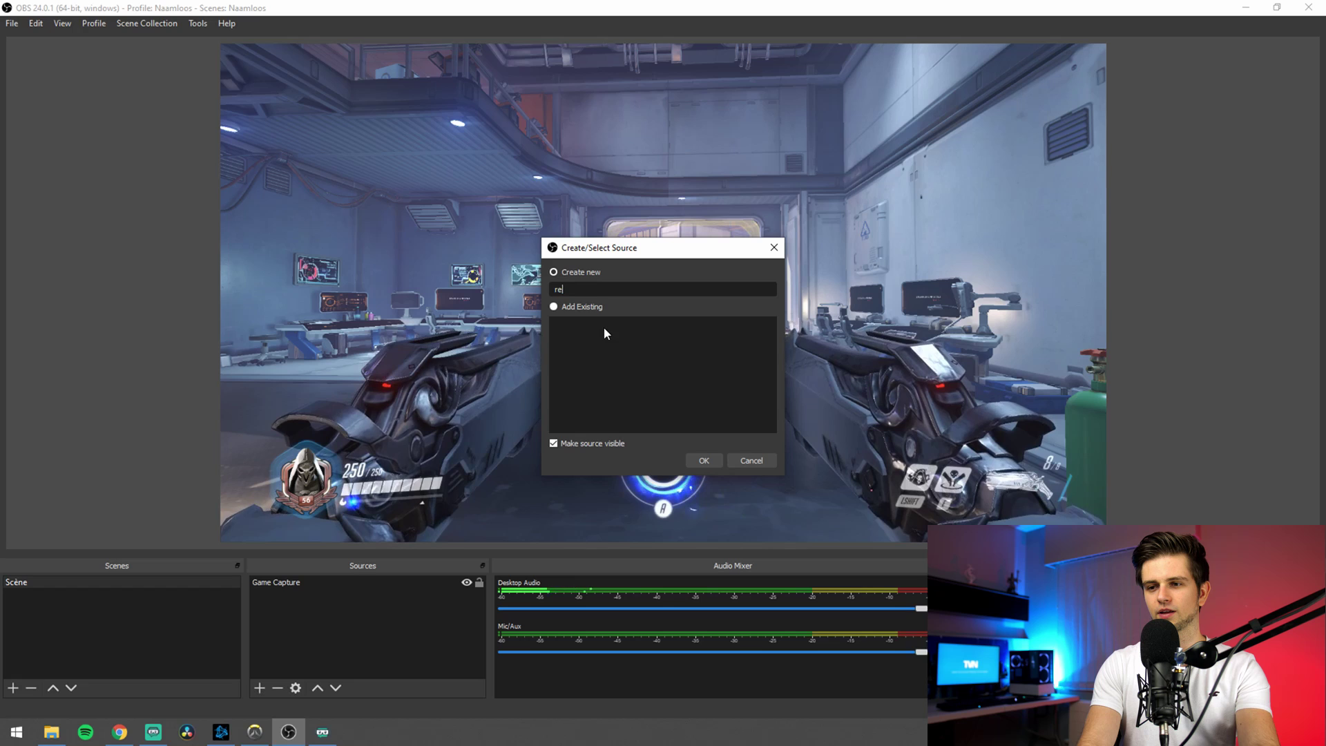
{"action": "type", "text": "cent follow"}
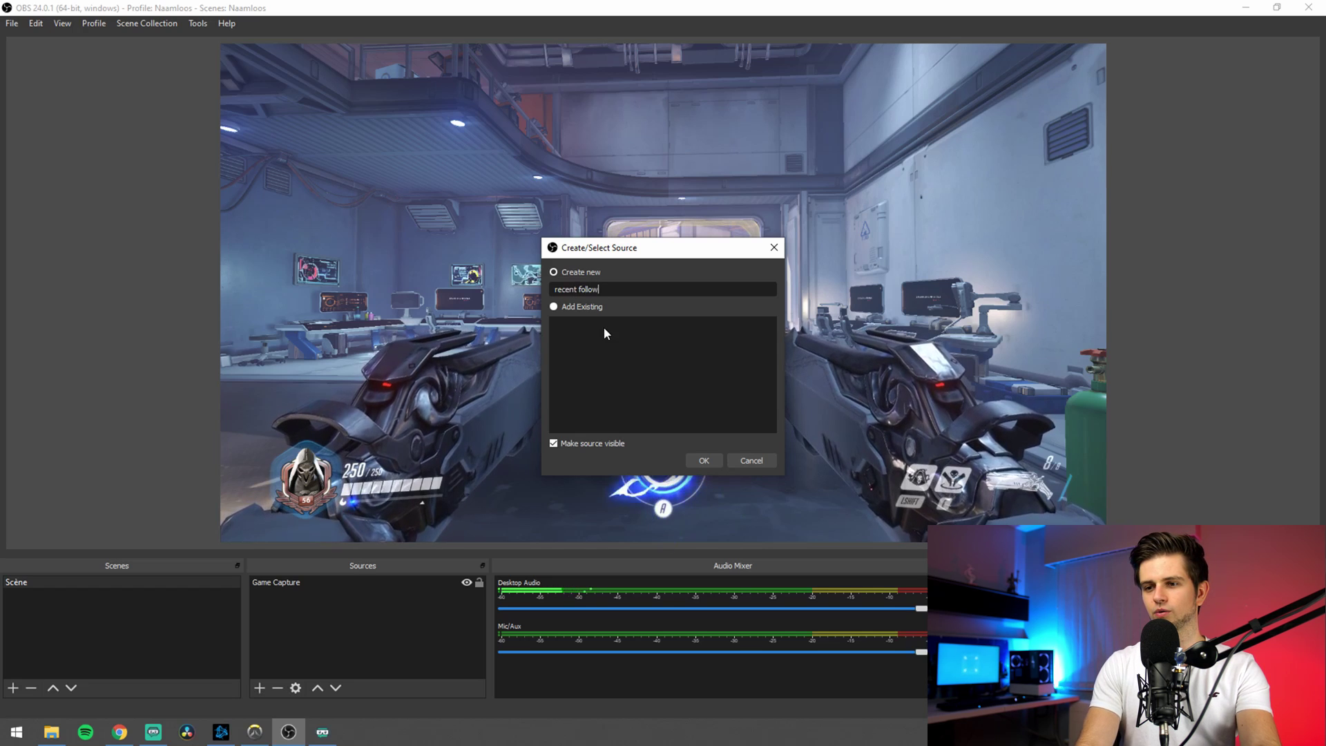
{"action": "left_click", "coordinate": [704, 460]}
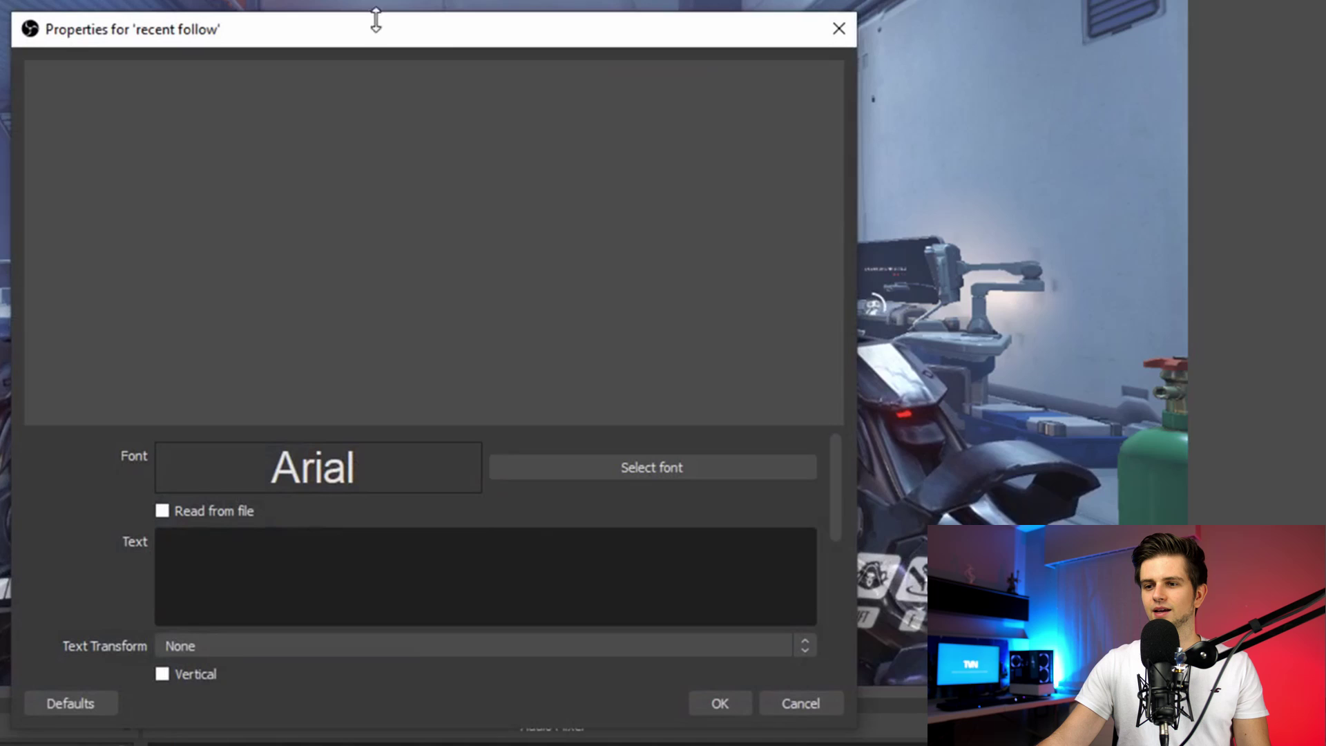
Step: Enable 'Read from file' in the recent follow source's properties
{"action": "scroll", "coordinate": [381, 499], "scroll_direction": "down", "scroll_amount": 3}
{"action": "scroll", "coordinate": [382, 499], "scroll_direction": "up", "scroll_amount": 3}
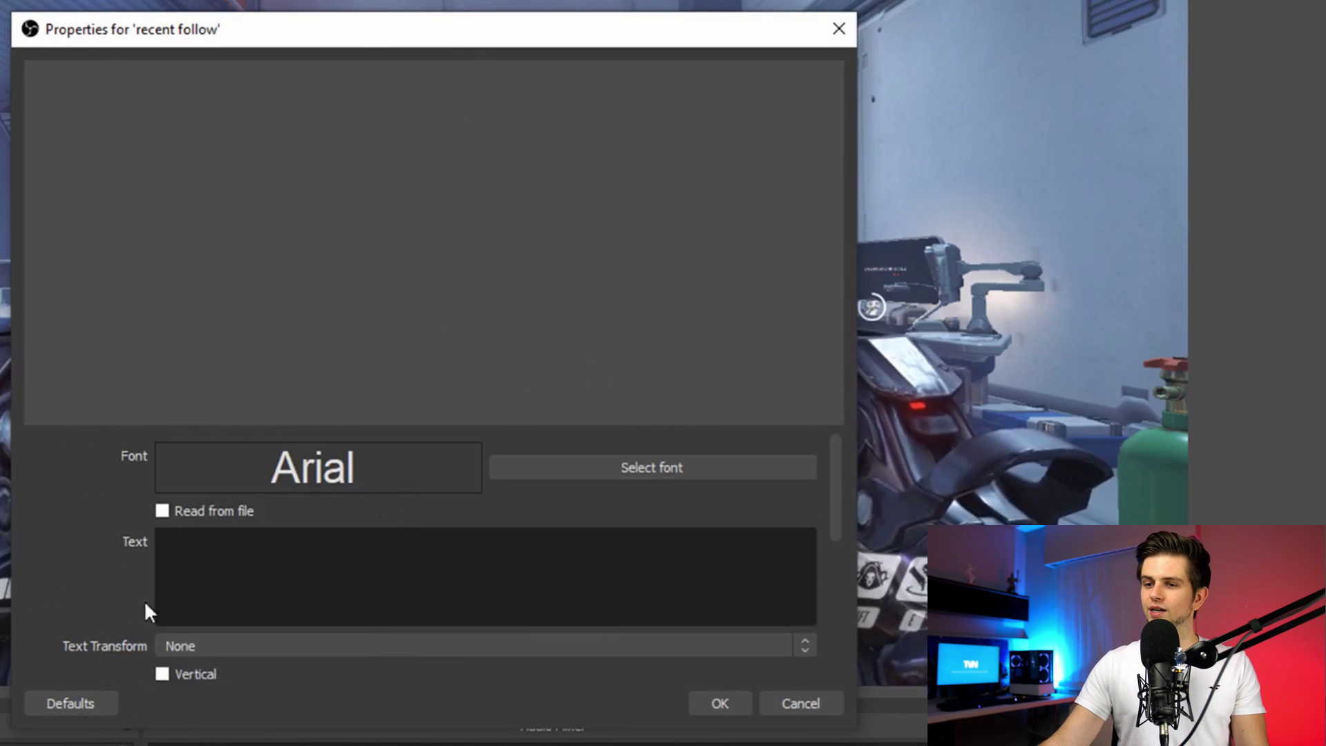
{"action": "left_click", "coordinate": [322, 579]}
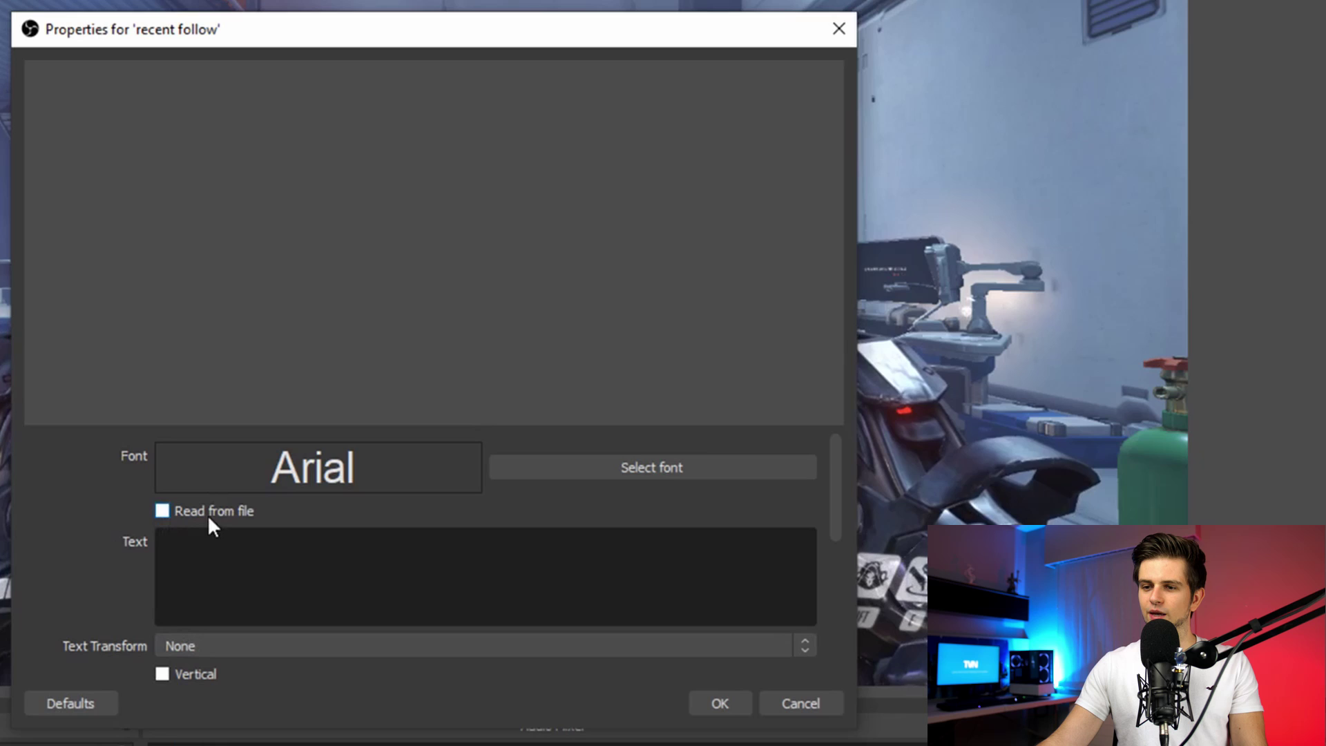
{"action": "left_click", "coordinate": [169, 511]}
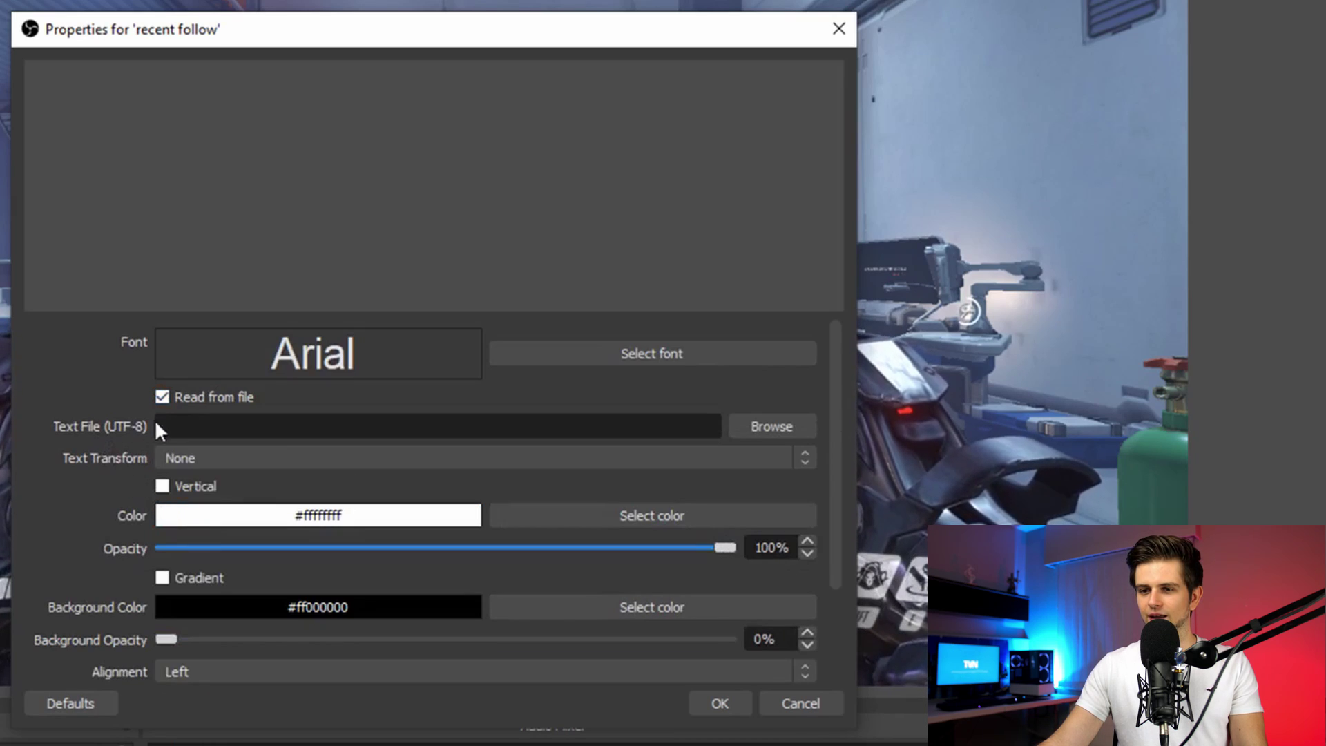
Step: Set the recent follow source's text file to C:\stream labels\most_recent_follower.txt, found by searching 'fol'
{"action": "left_click", "coordinate": [783, 430]}
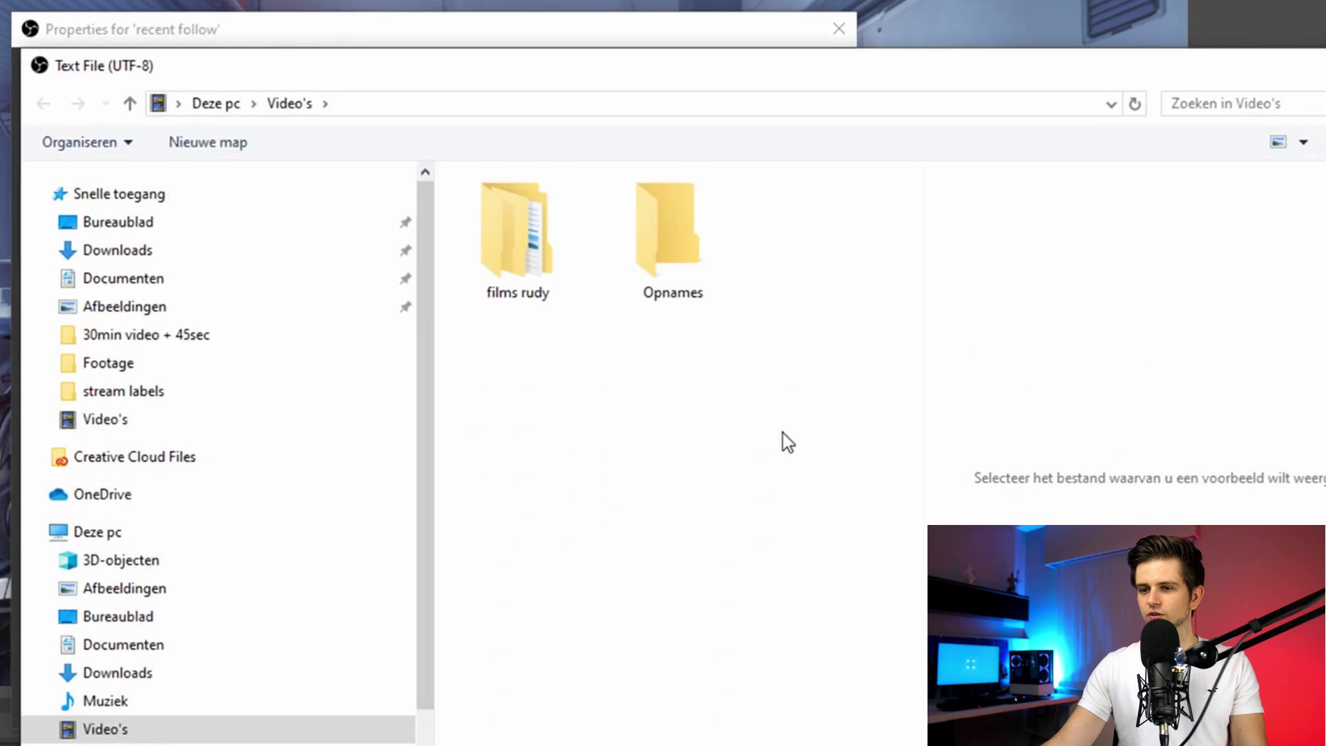
{"action": "left_click", "coordinate": [318, 743]}
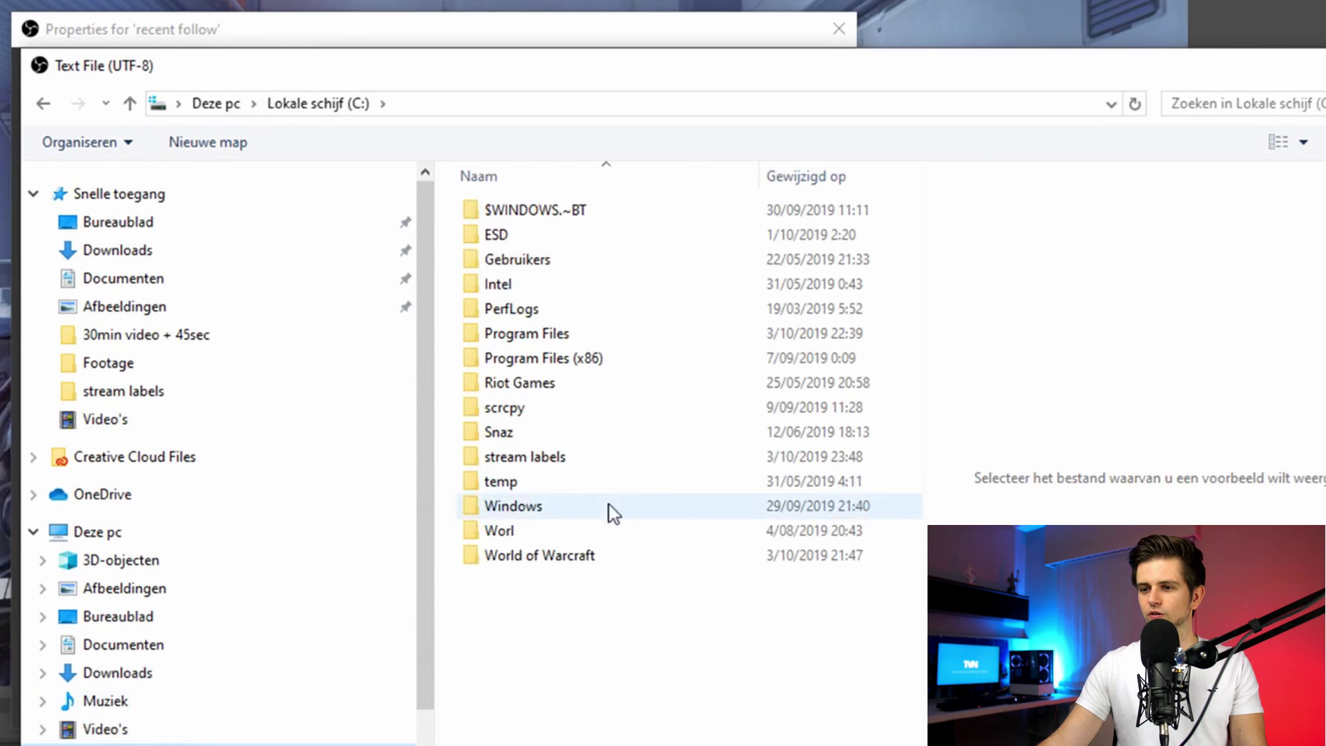
{"action": "double_click", "coordinate": [558, 458]}
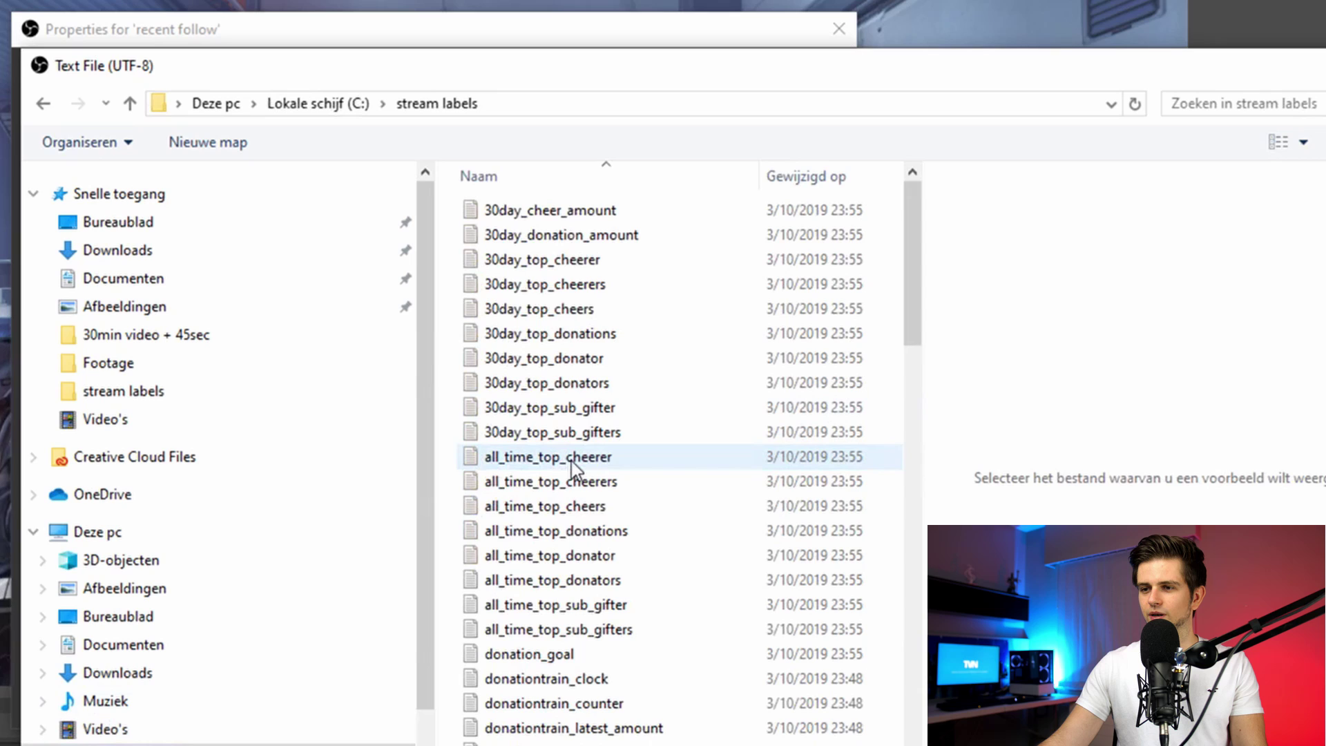
{"action": "left_click", "coordinate": [1241, 111]}
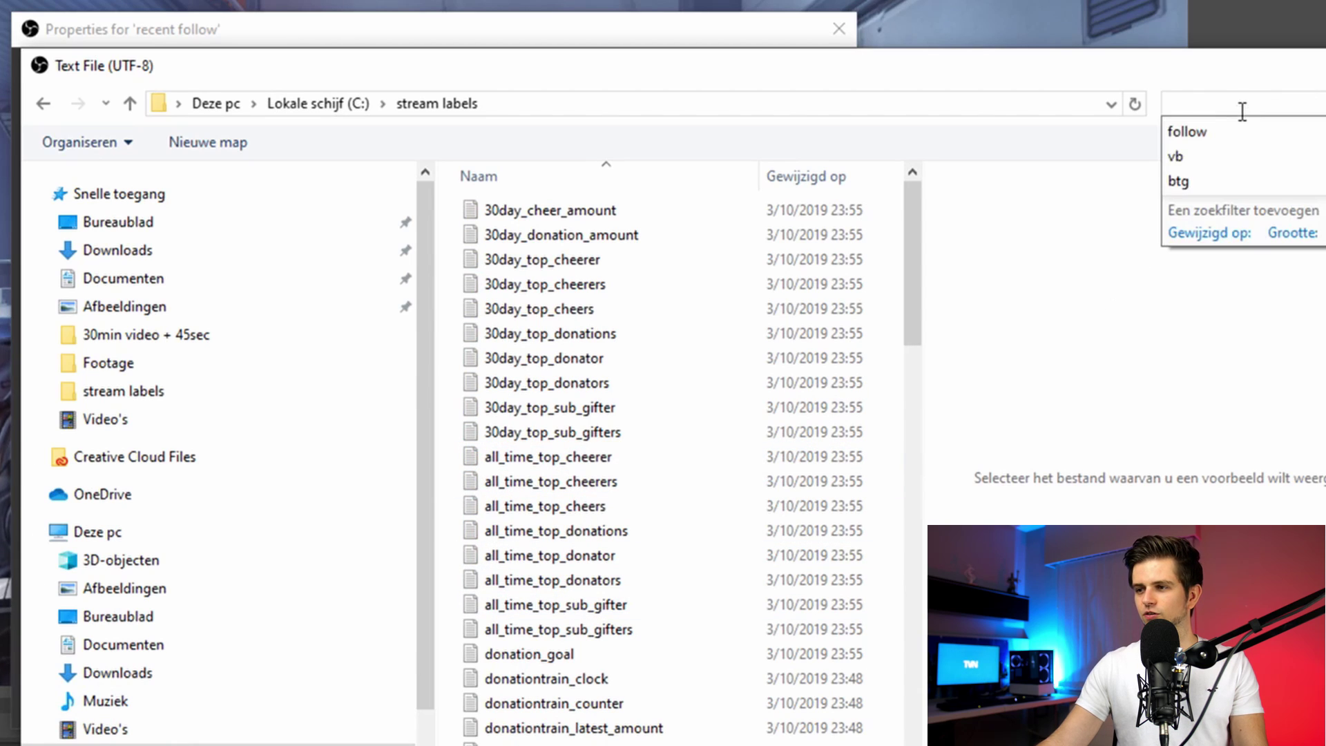
{"action": "type", "text": "follow"}
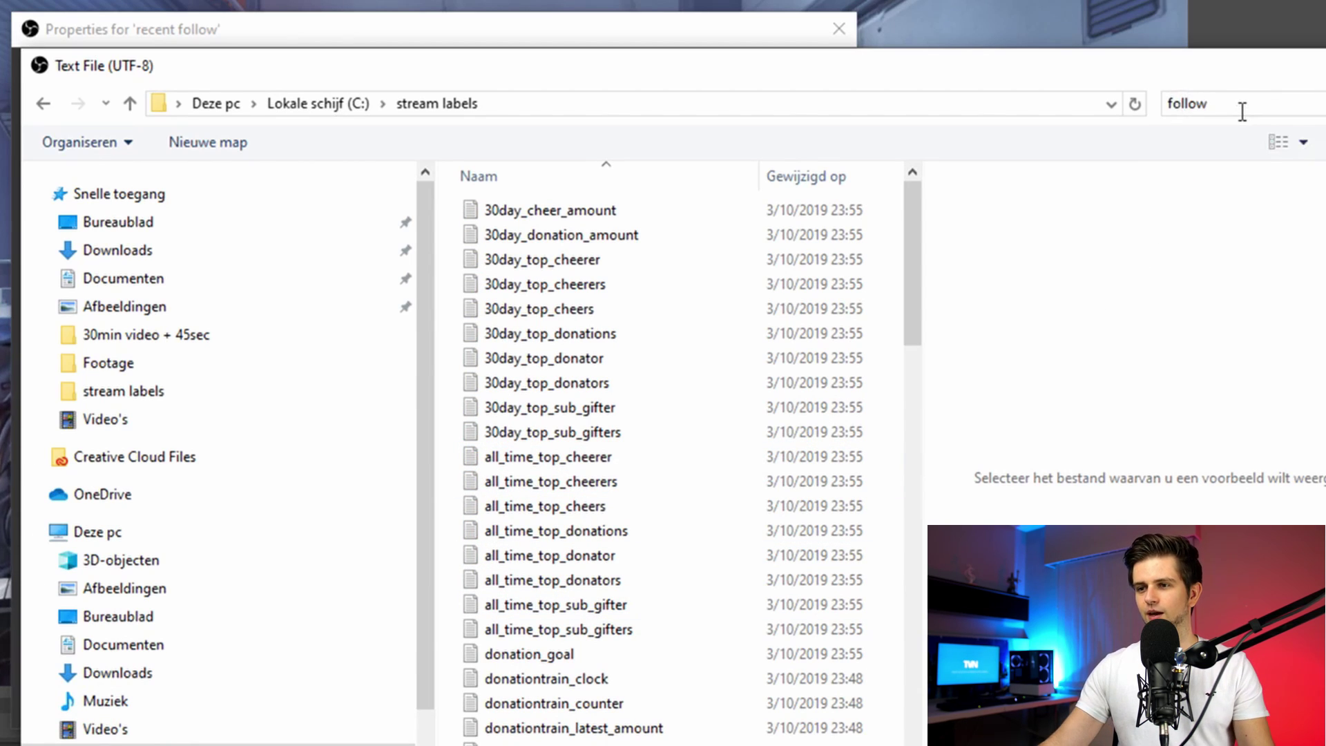
{"action": "left_click", "coordinate": [543, 205]}
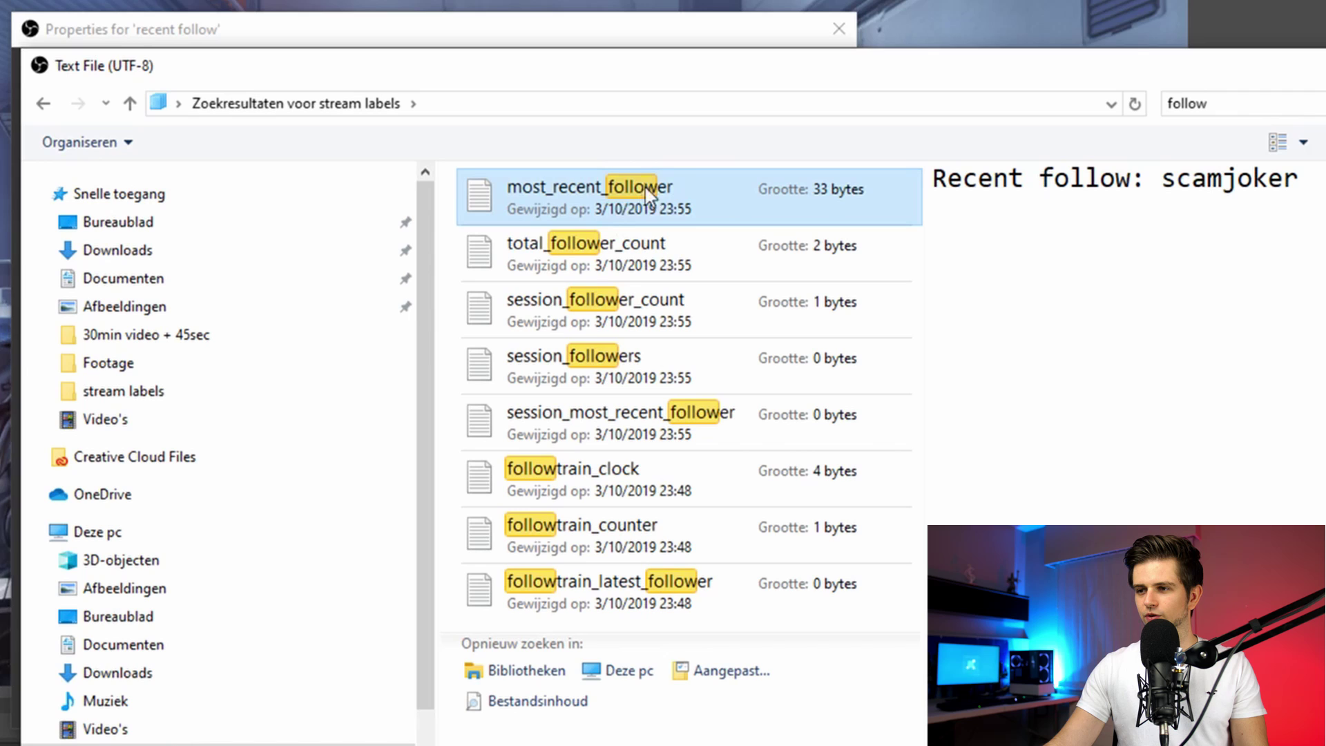
{"action": "double_click", "coordinate": [670, 210]}
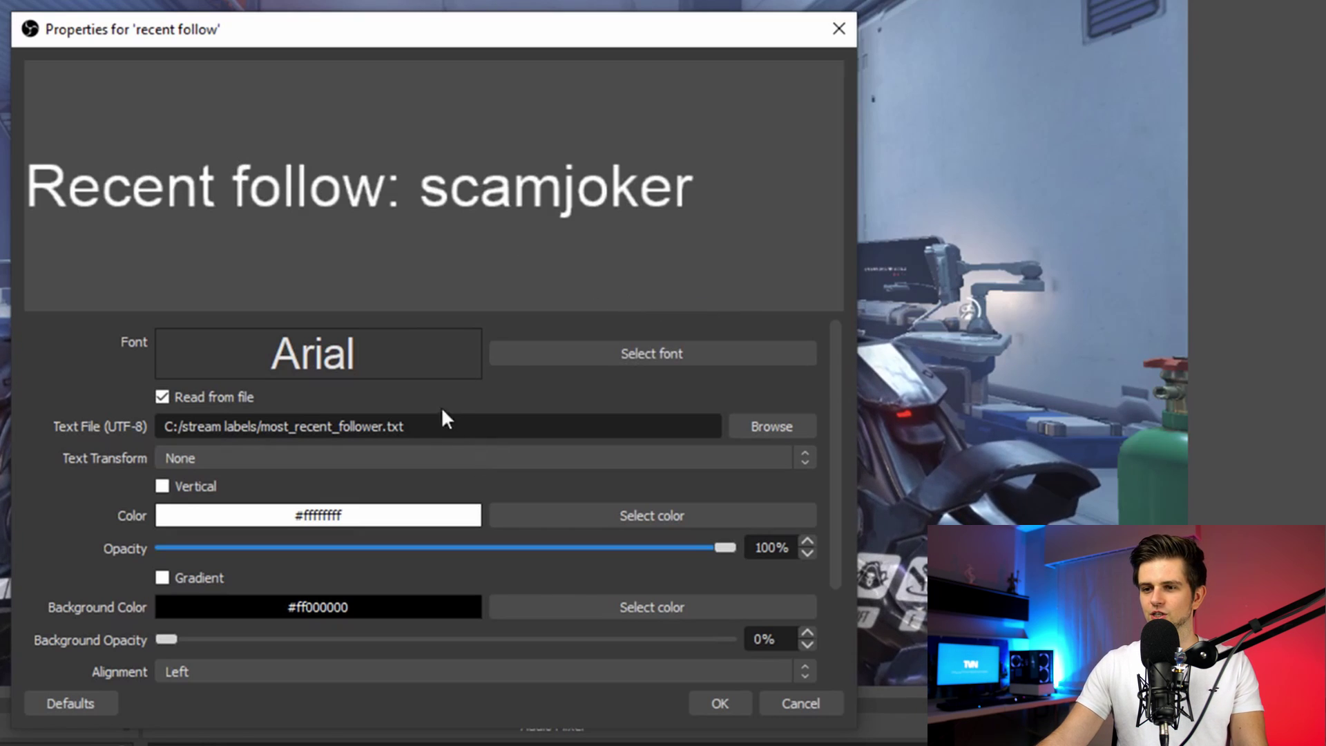
Step: Leave the text font as Arial, cancelling the font picker, and scroll down the properties
{"action": "left_click", "coordinate": [651, 355]}
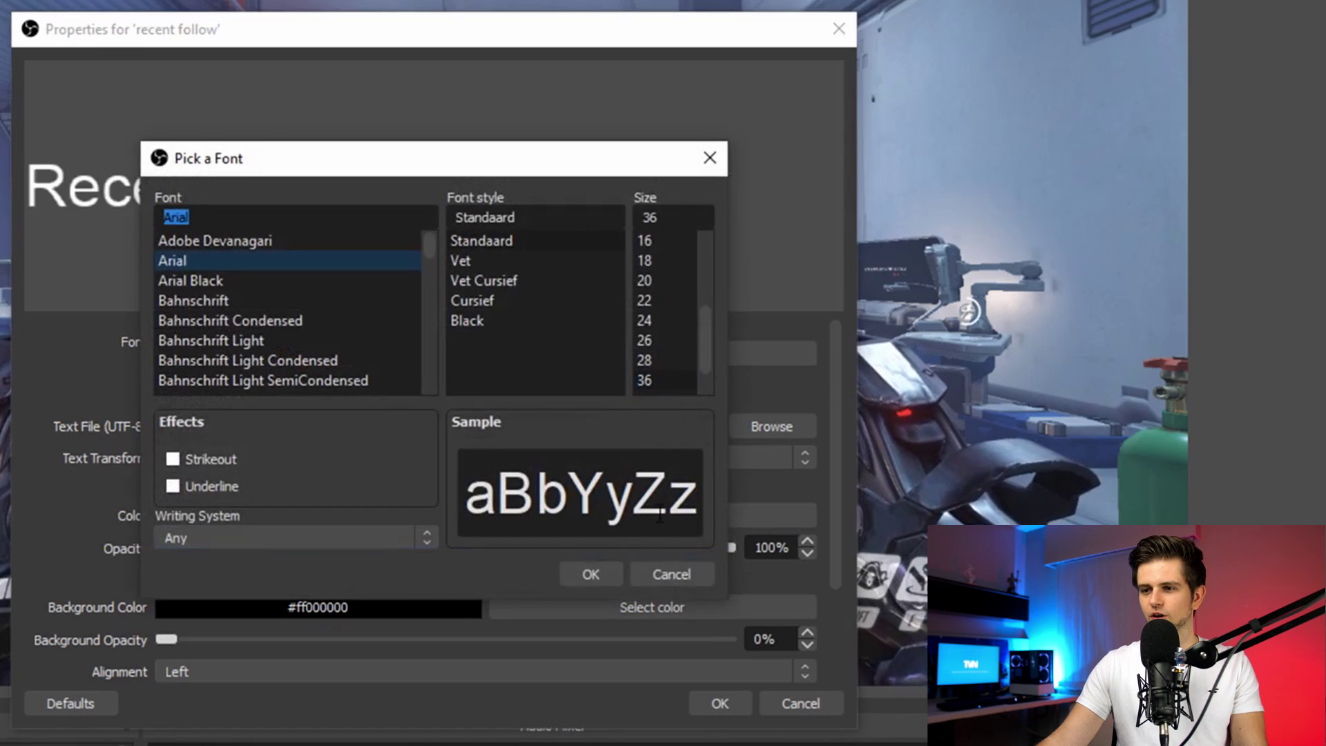
{"action": "left_click", "coordinate": [673, 573]}
{"action": "scroll", "coordinate": [269, 459], "scroll_direction": "down", "scroll_amount": 3}
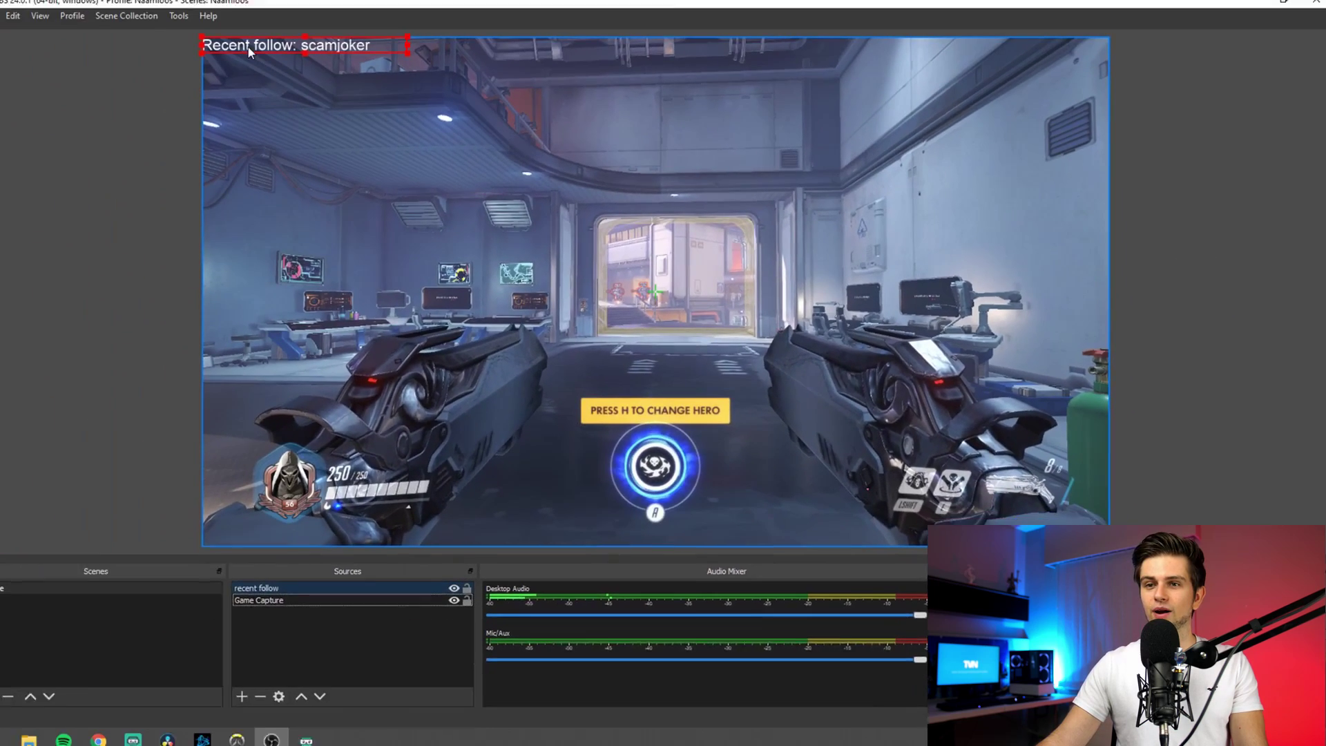
Step: Deselect the recent follow source and look through the Most Recent Follower label list without changing it
{"action": "left_click", "coordinate": [294, 73]}
{"action": "left_click", "coordinate": [177, 87]}
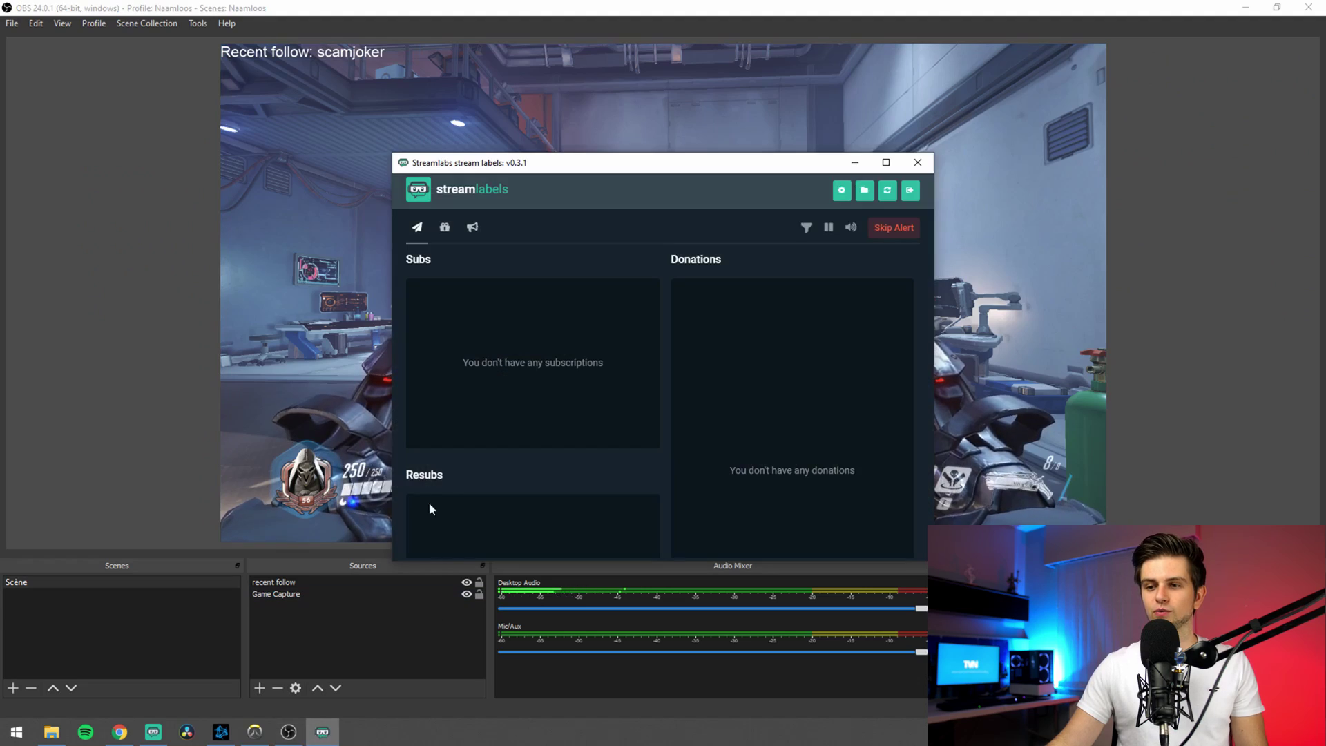
{"action": "left_click", "coordinate": [841, 190]}
{"action": "left_click", "coordinate": [540, 189]}
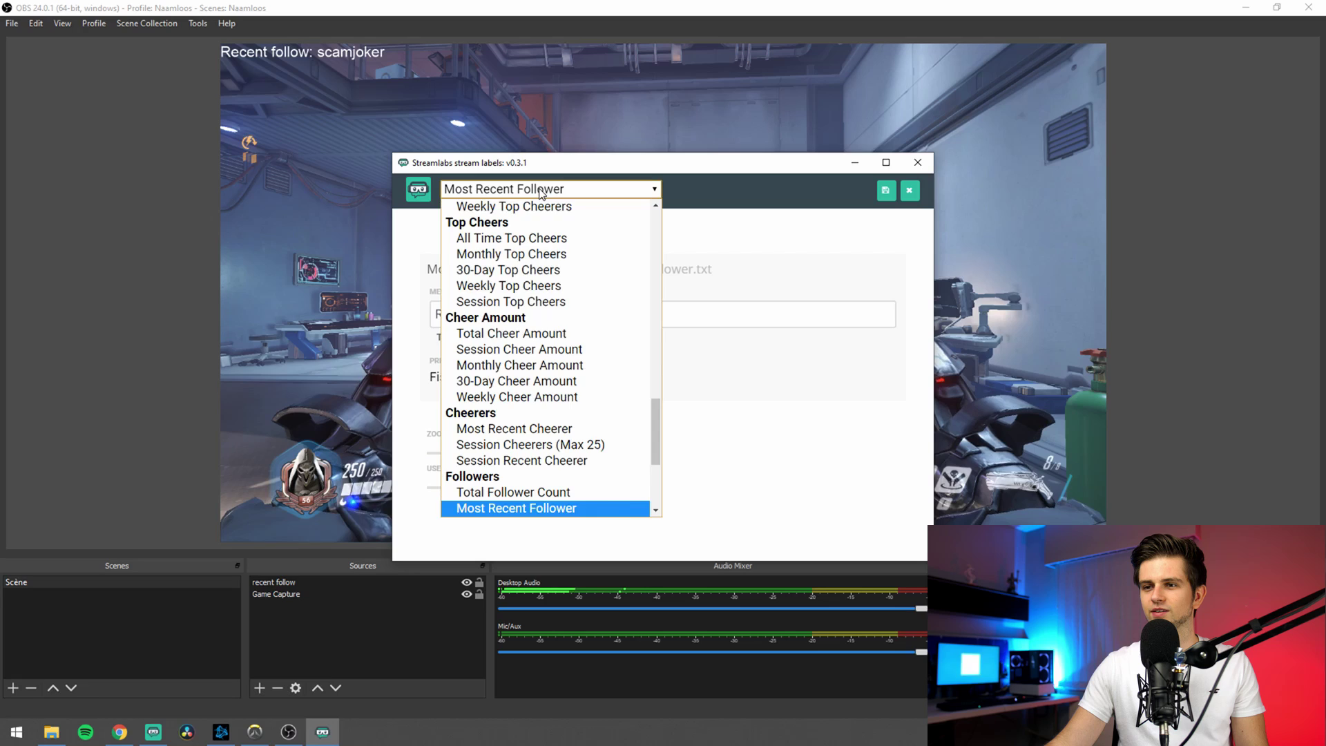
{"action": "scroll", "coordinate": [545, 345], "scroll_direction": "up", "scroll_amount": 4}
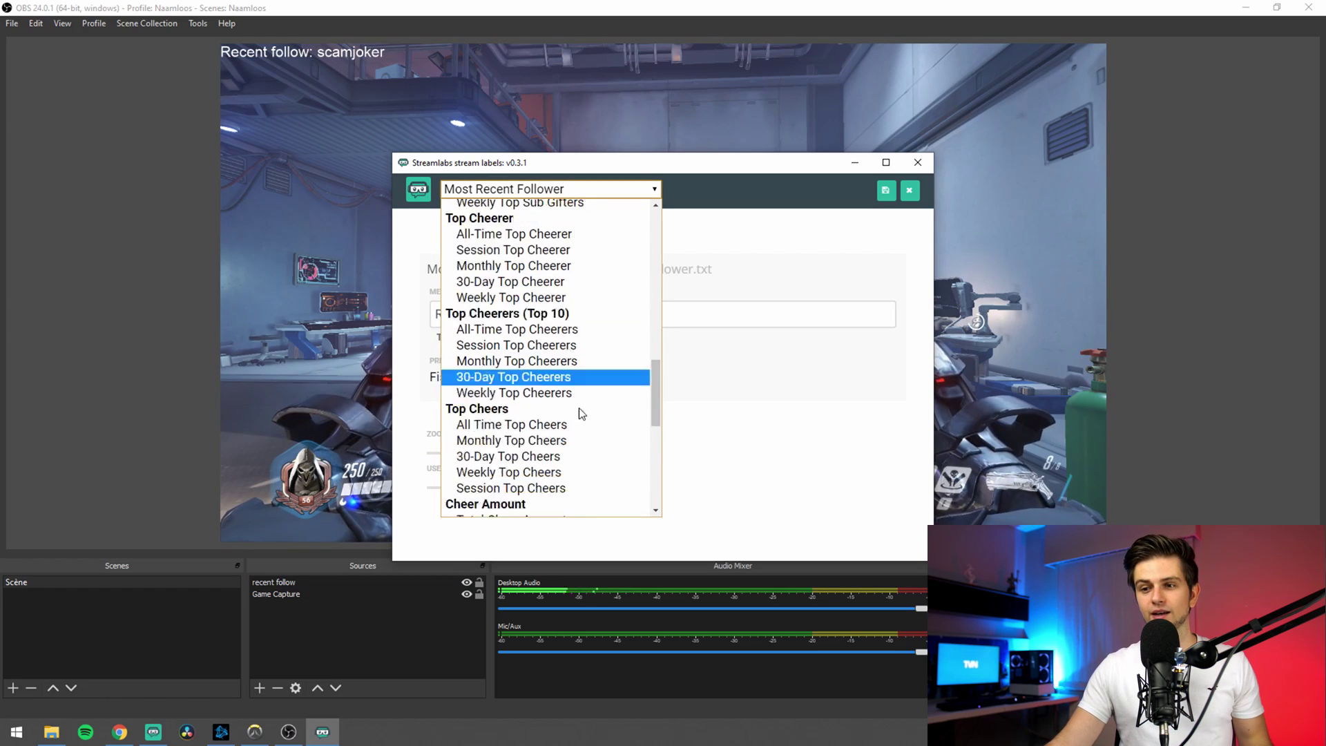
{"action": "key", "text": "Escape"}
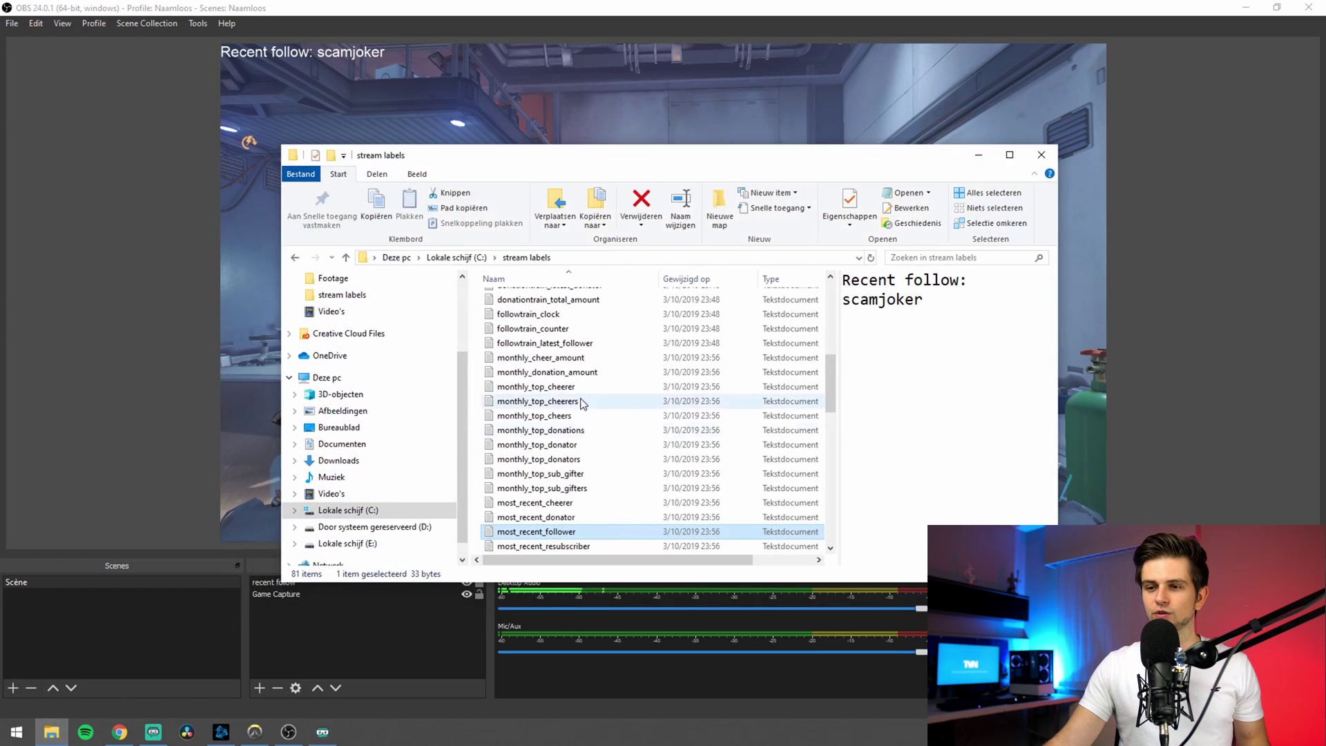
Step: Filter the stream labels folder by 'follow', preview followtrain_clock showing 0:00, and return to Stream Labels
{"action": "key", "text": "ctrl+f"}
{"action": "type", "text": "follow"}
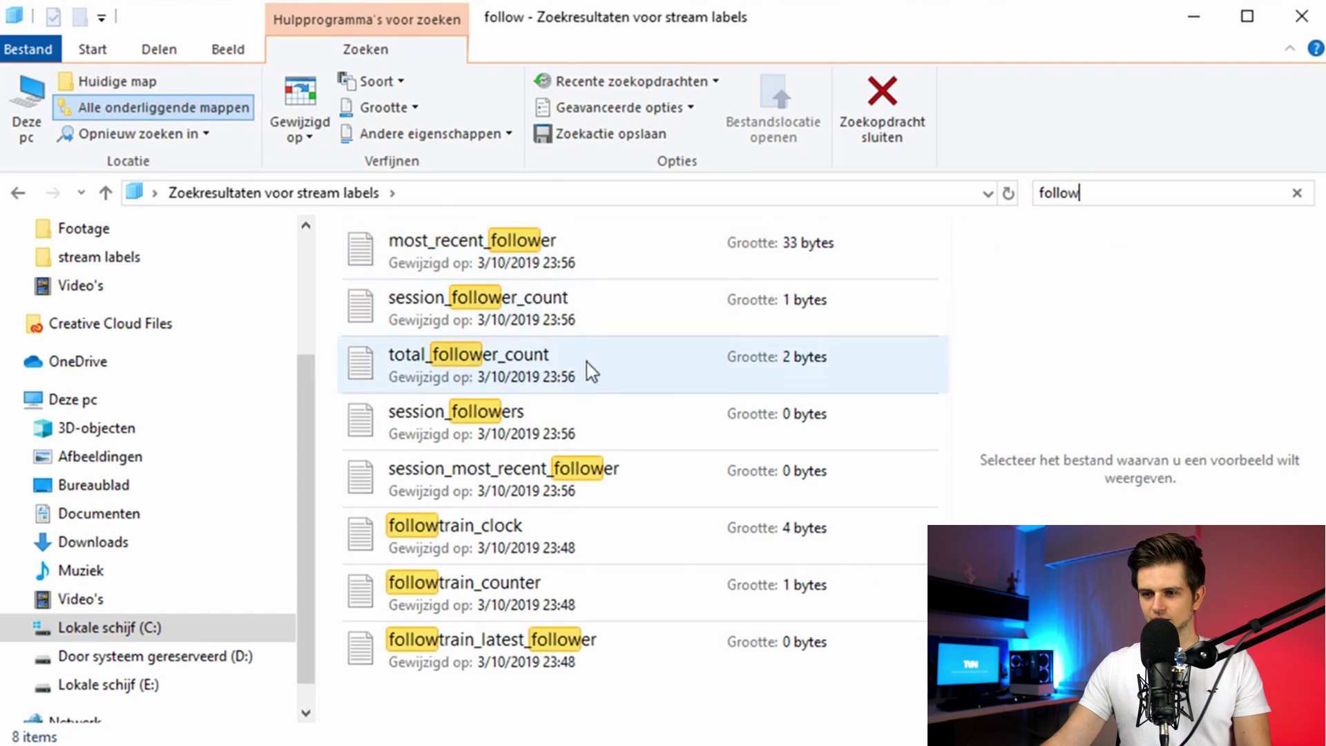
{"action": "left_click", "coordinate": [453, 550]}
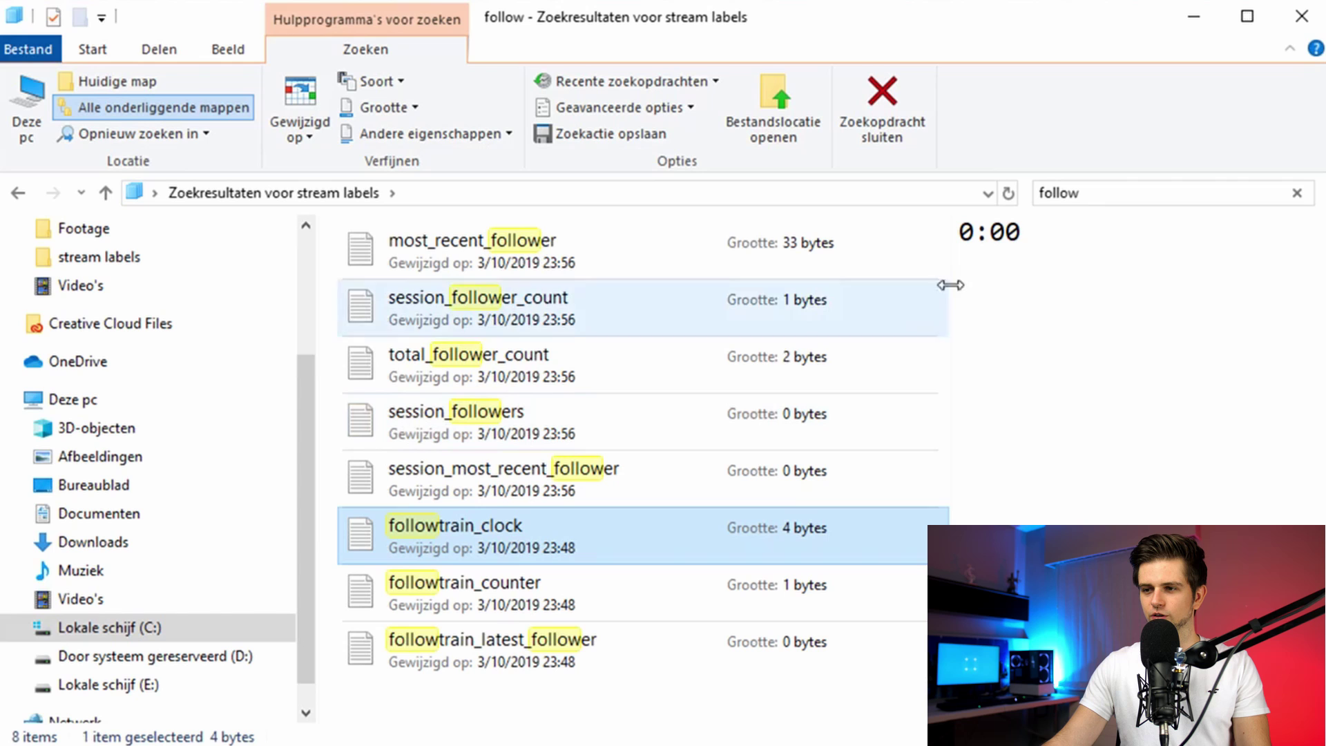
{"action": "left_click", "coordinate": [1057, 224]}
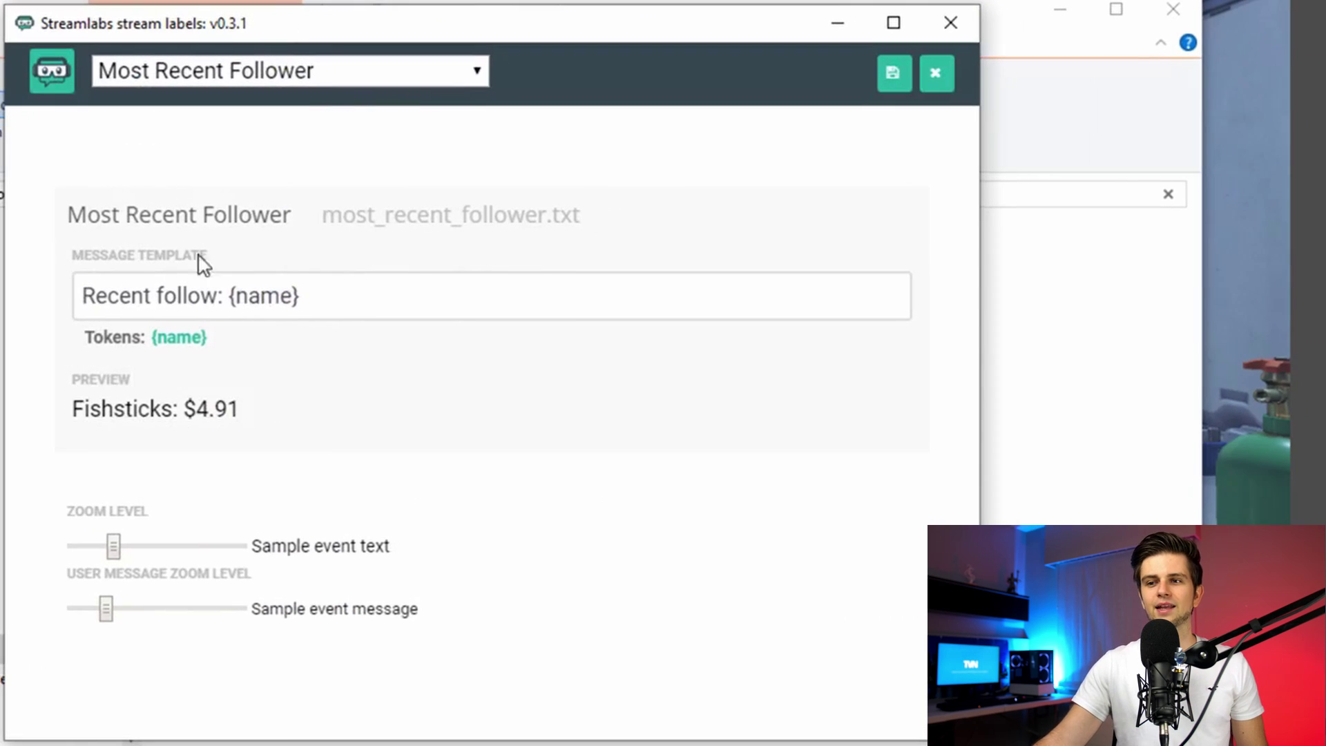
Step: Pick Follows Train from the Trains/Combos section of the label type list
{"action": "left_click", "coordinate": [228, 87]}
{"action": "scroll", "coordinate": [276, 494], "scroll_direction": "up", "scroll_amount": 5}
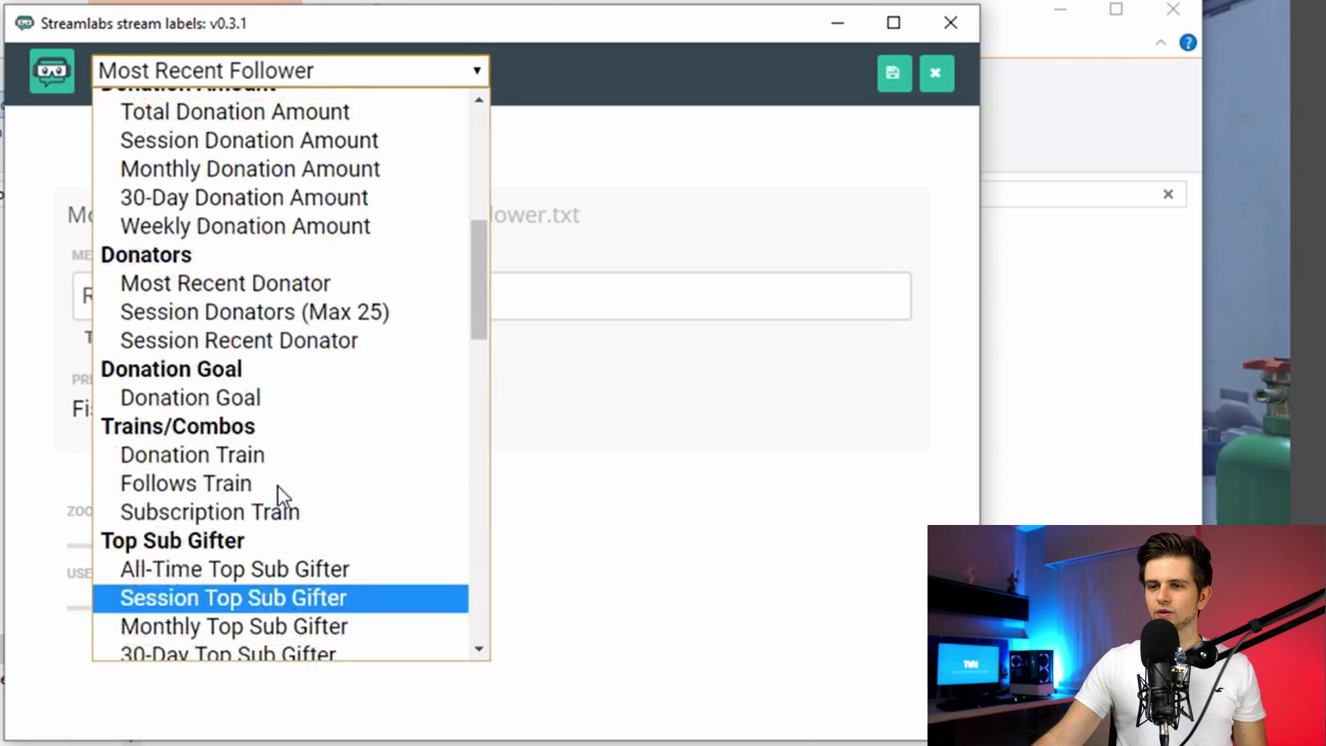
{"action": "scroll", "coordinate": [281, 483], "scroll_direction": "up", "scroll_amount": 2}
{"action": "scroll", "coordinate": [331, 463], "scroll_direction": "down", "scroll_amount": 3}
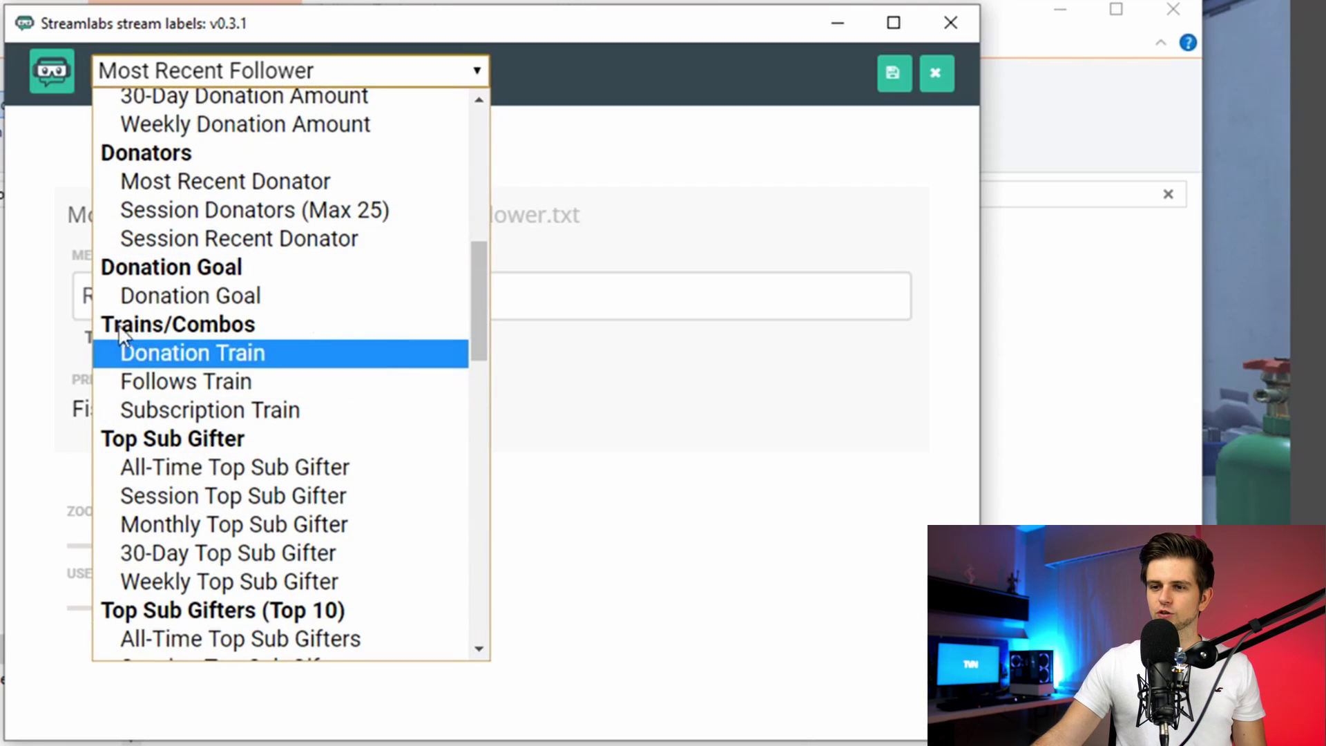
{"action": "left_click", "coordinate": [221, 395]}
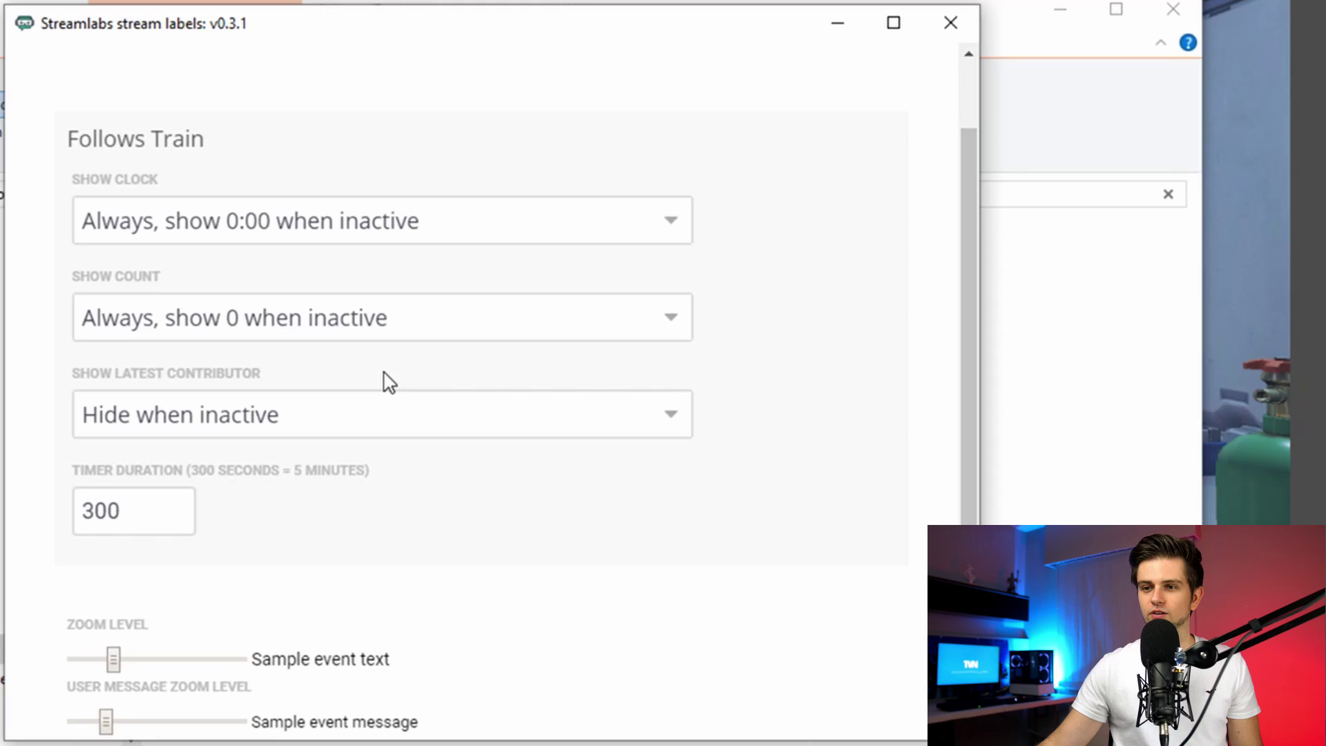
{"action": "left_click", "coordinate": [314, 228]}
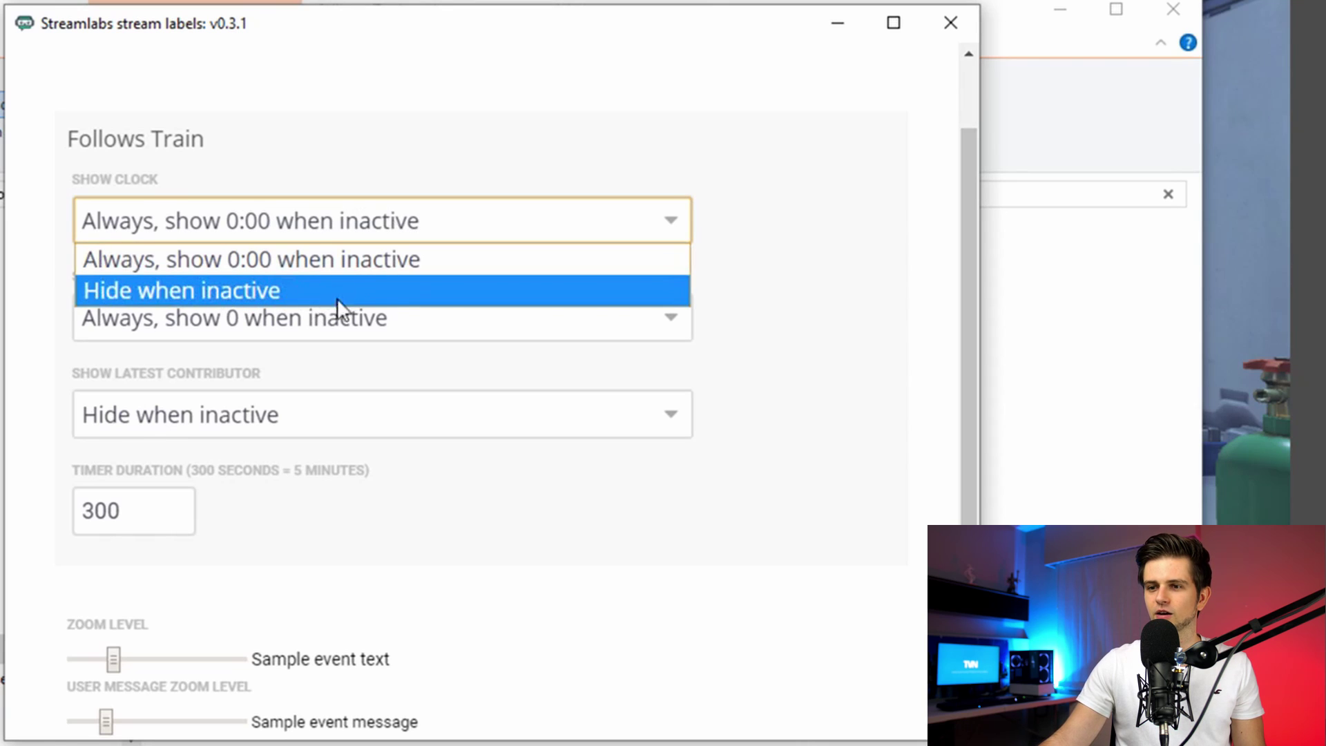
{"action": "left_click", "coordinate": [353, 272]}
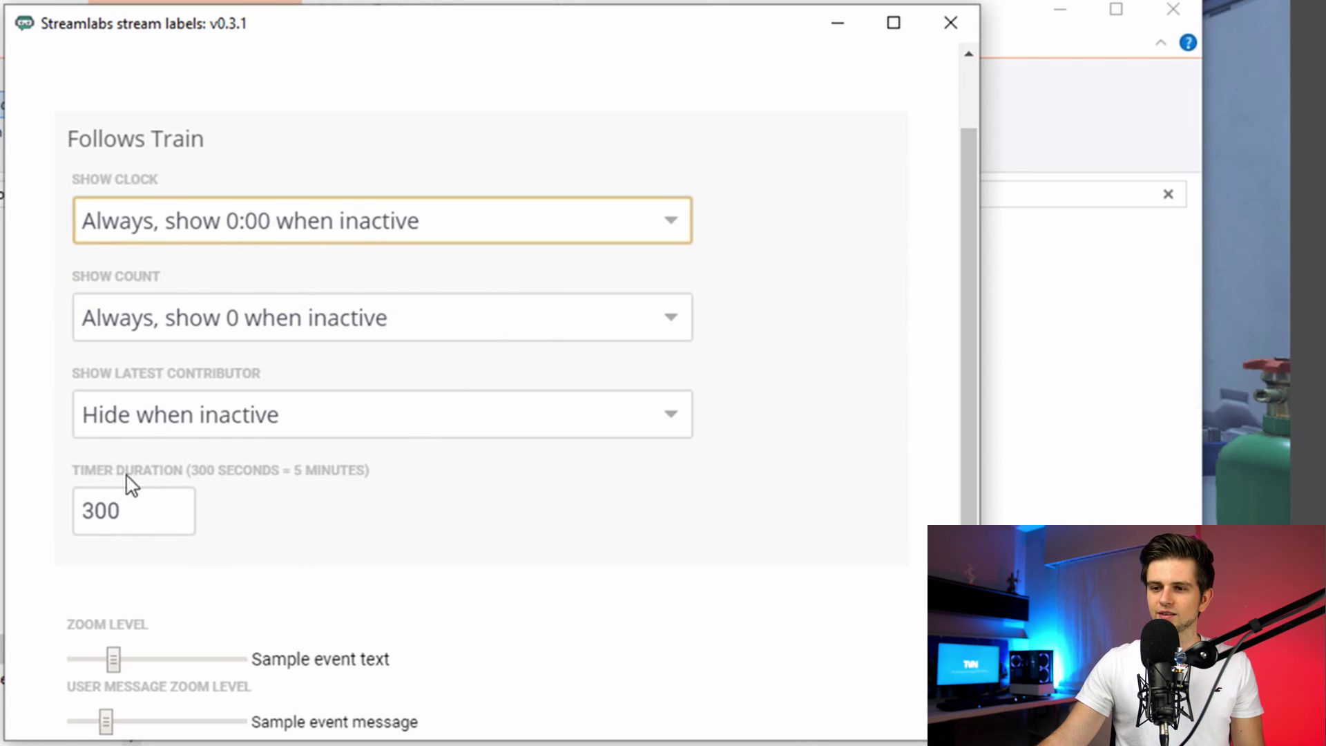
{"action": "left_click", "coordinate": [135, 509]}
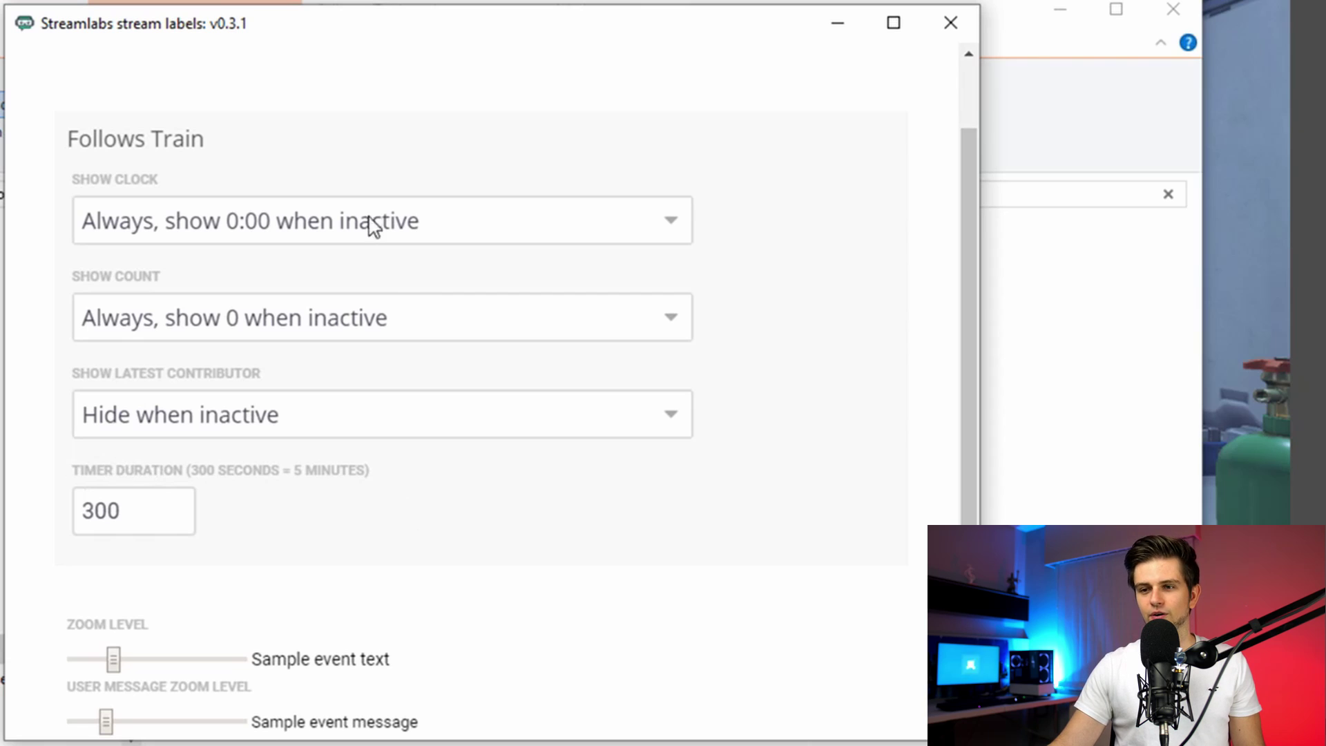
{"action": "scroll", "coordinate": [345, 242], "scroll_direction": "up", "scroll_amount": 1}
{"action": "left_click", "coordinate": [394, 71]}
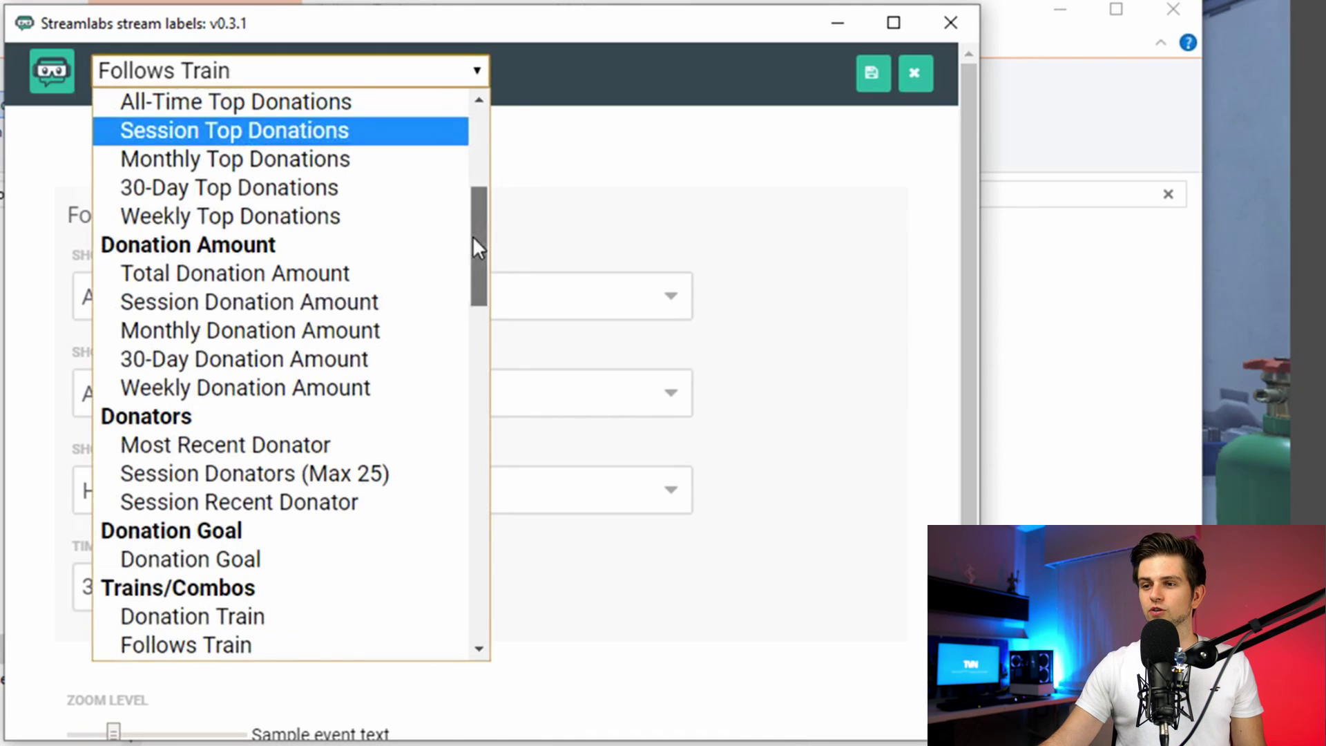